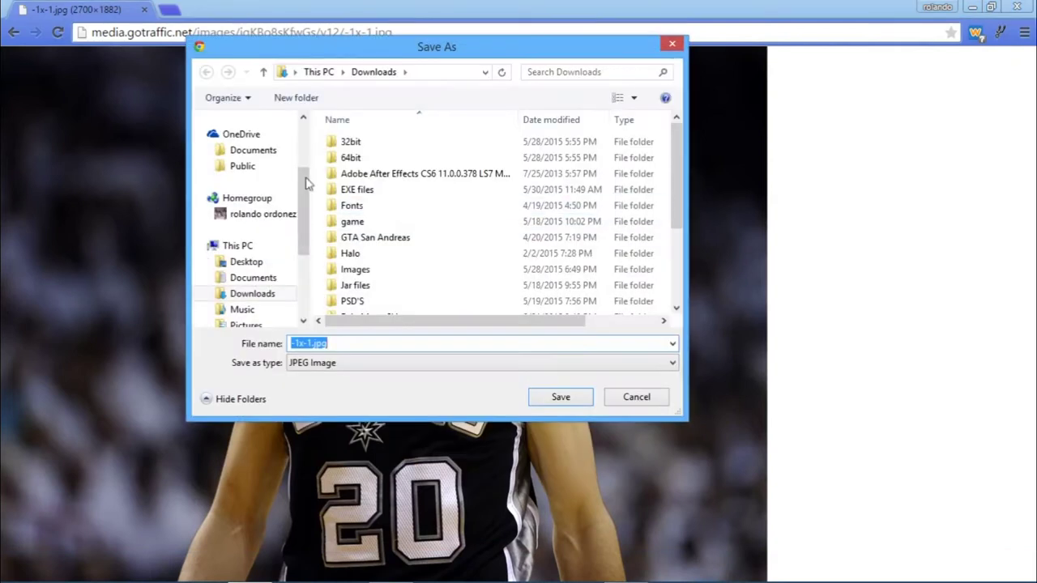
Save the picture as the JPEG file -1x-1.jpg in the Images folder inside Downloads.
double_click(365, 270)
left_click(550, 399)
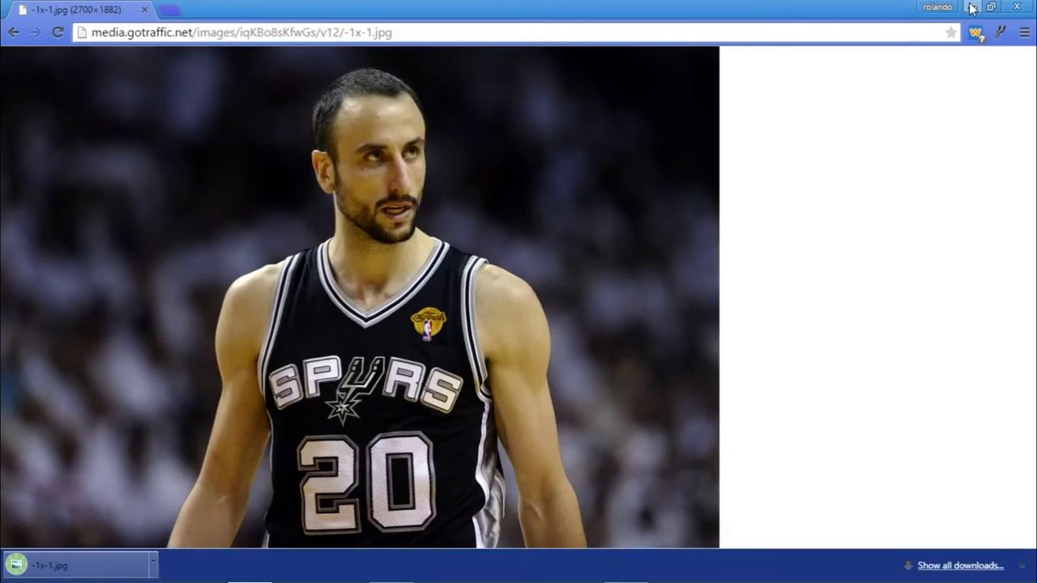
left_click_drag(69, 567, 613, 285)
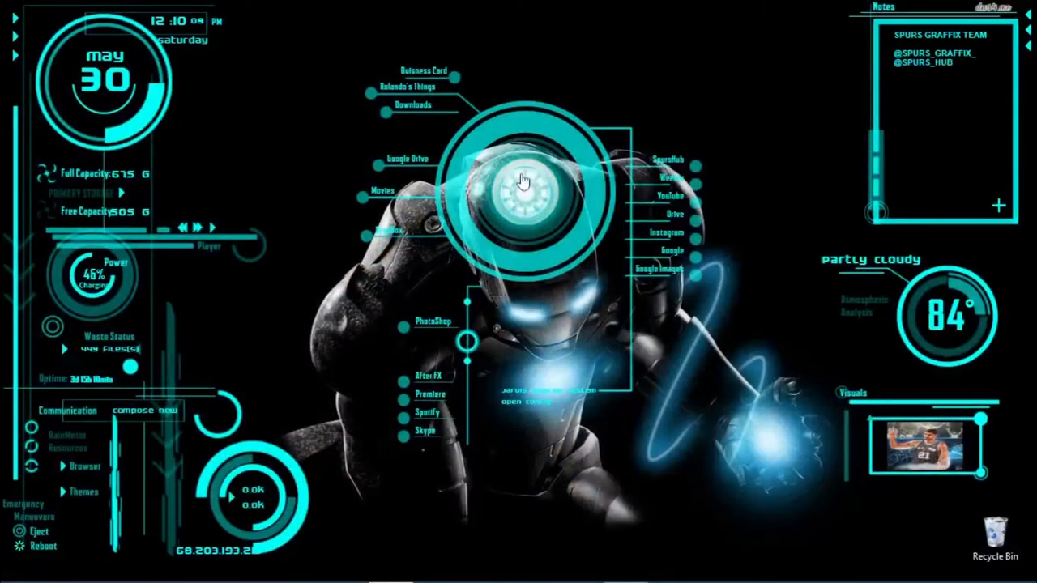
Switch to Photoshop with the photo -1x-1.jpg and duplicate its layer.
left_click(412, 104)
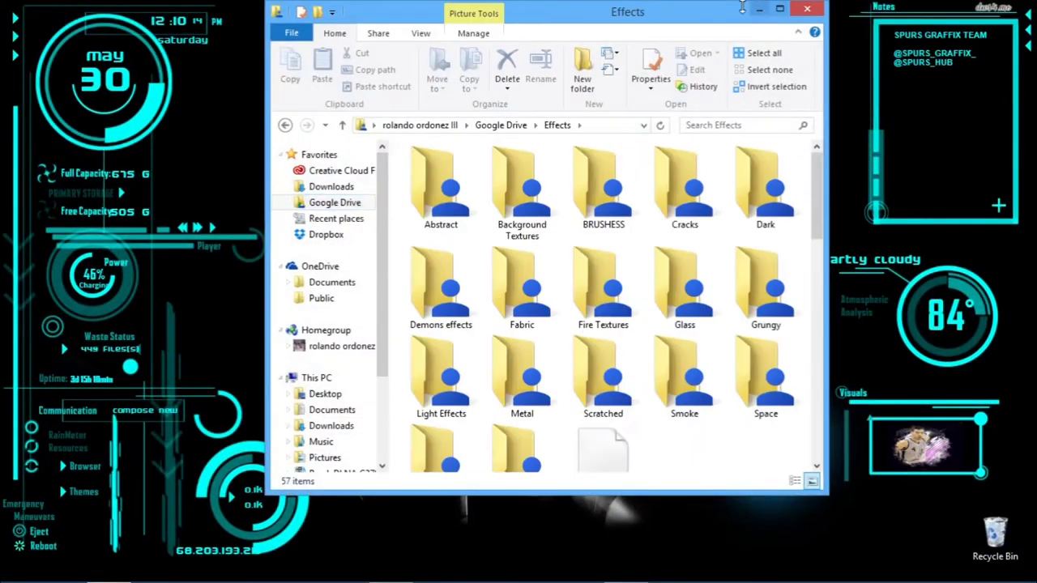
left_click(759, 9)
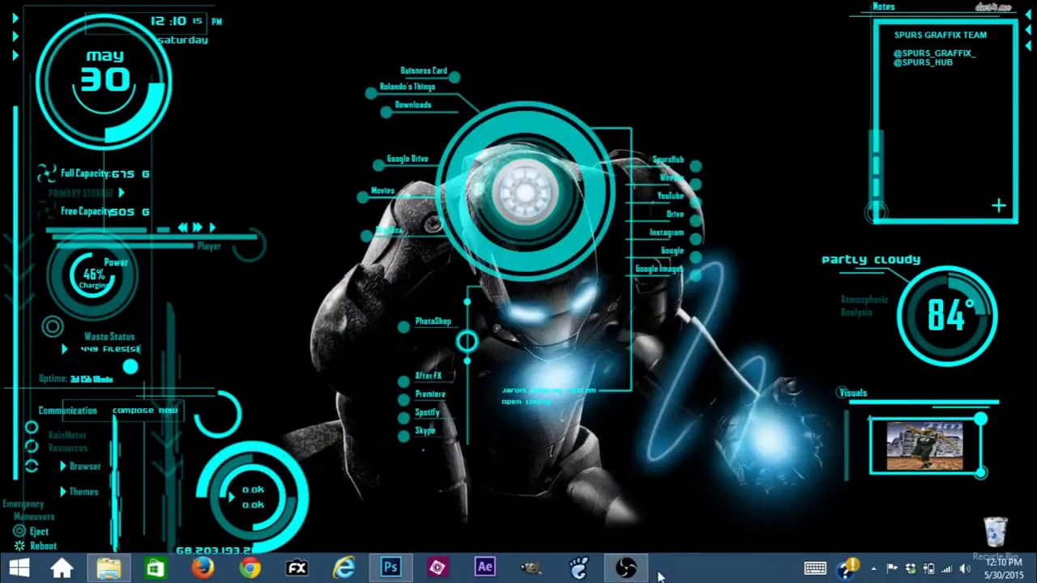
left_click(390, 570)
key("ctrl+0")
key("ctrl+j")
left_click(1007, 469)
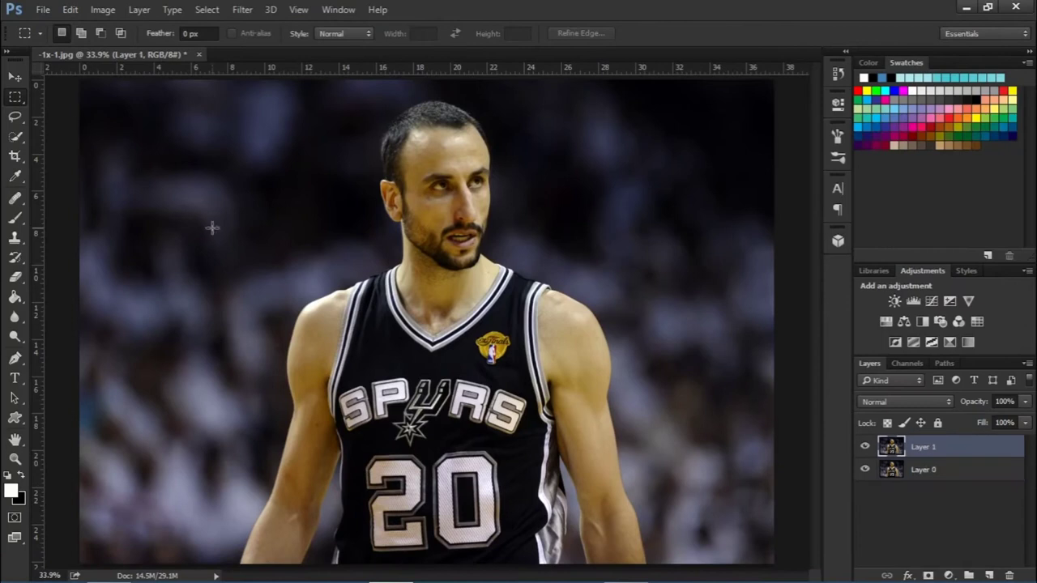
Select the player's head, body and arms with the Quick Selection tool and invert the selection.
key("w")
mouse_move(438, 122)
left_mouse_down()
mouse_move(417, 158)
mouse_move(474, 166)
left_mouse_up()
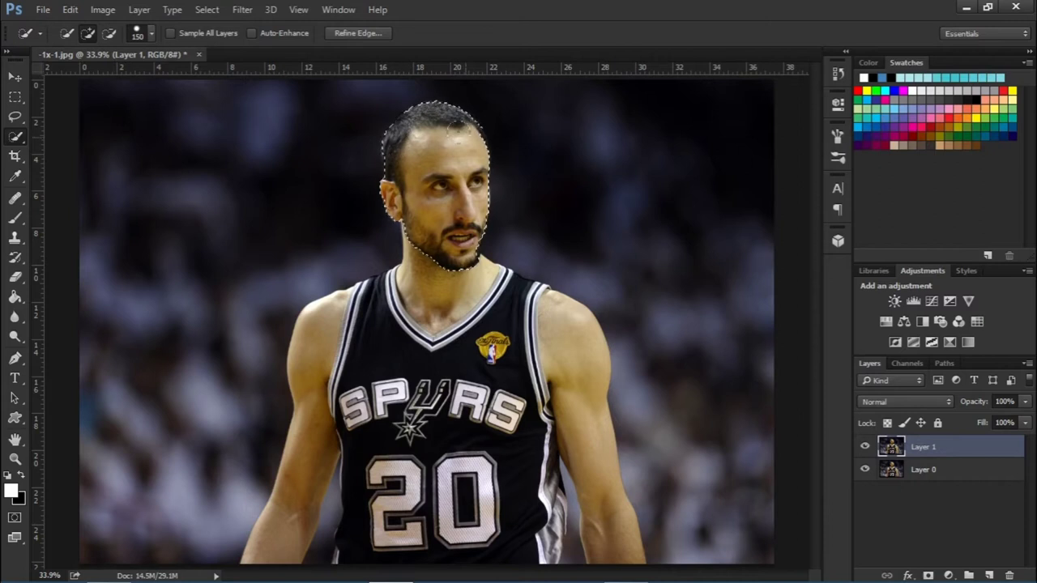
mouse_move(442, 279)
left_mouse_down()
mouse_move(520, 306)
mouse_move(494, 324)
mouse_move(381, 340)
mouse_move(357, 401)
mouse_move(422, 306)
mouse_move(356, 320)
mouse_move(316, 357)
left_mouse_up()
right_click(424, 381)
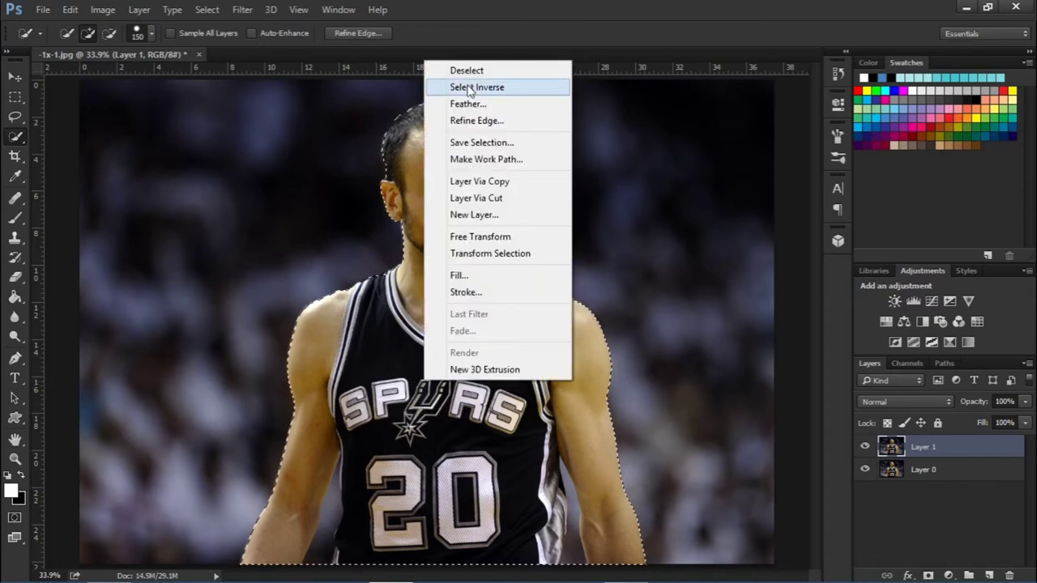
Refine the selection edge with Smart Radius, 14.7 px radius and smooth 17, and delete Layer 1's background with Layer 0 hidden.
left_click(476, 120)
left_click_drag(853, 197, 862, 197)
left_click_drag(834, 248, 843, 252)
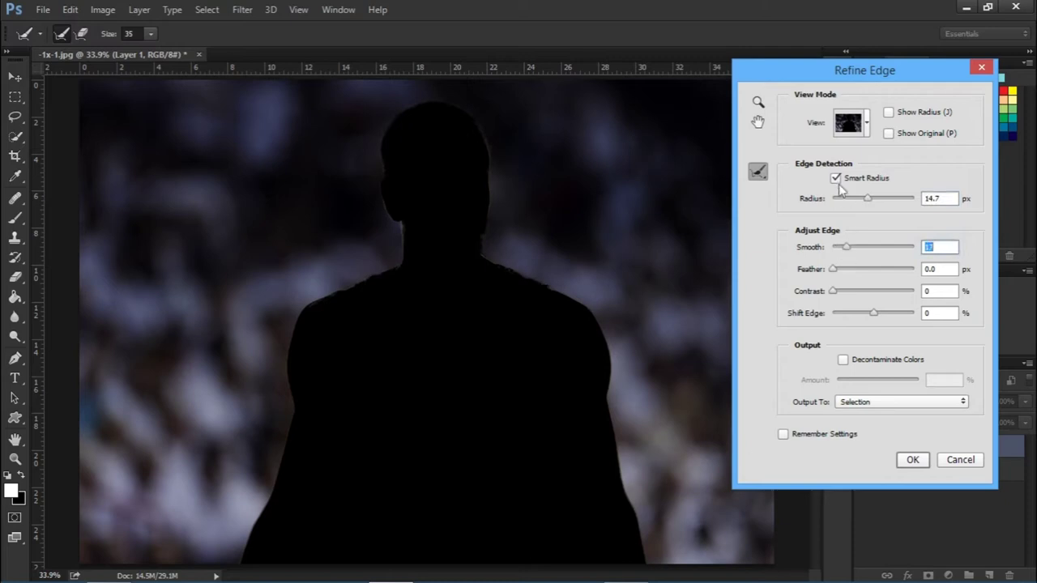
left_click(912, 459)
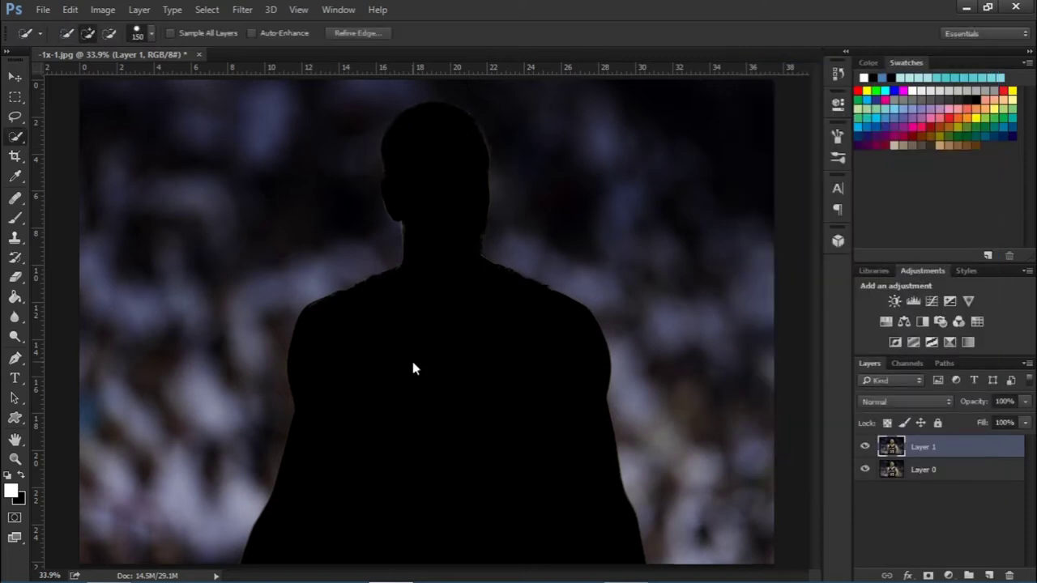
left_click(865, 469)
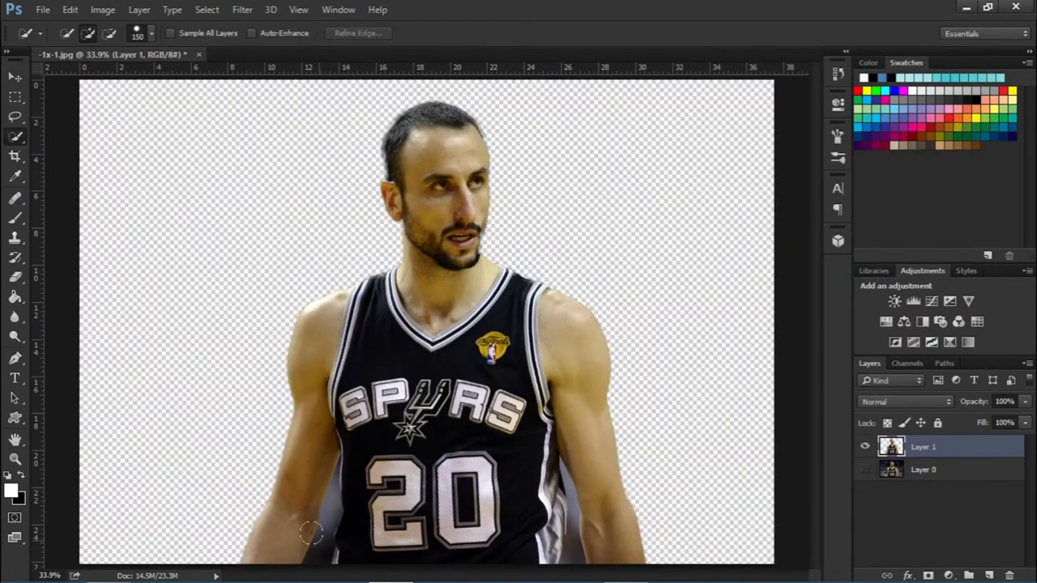
Select and delete the leftover background patches between both arms and the jersey on Layer 1.
left_click_drag(324, 542, 333, 521)
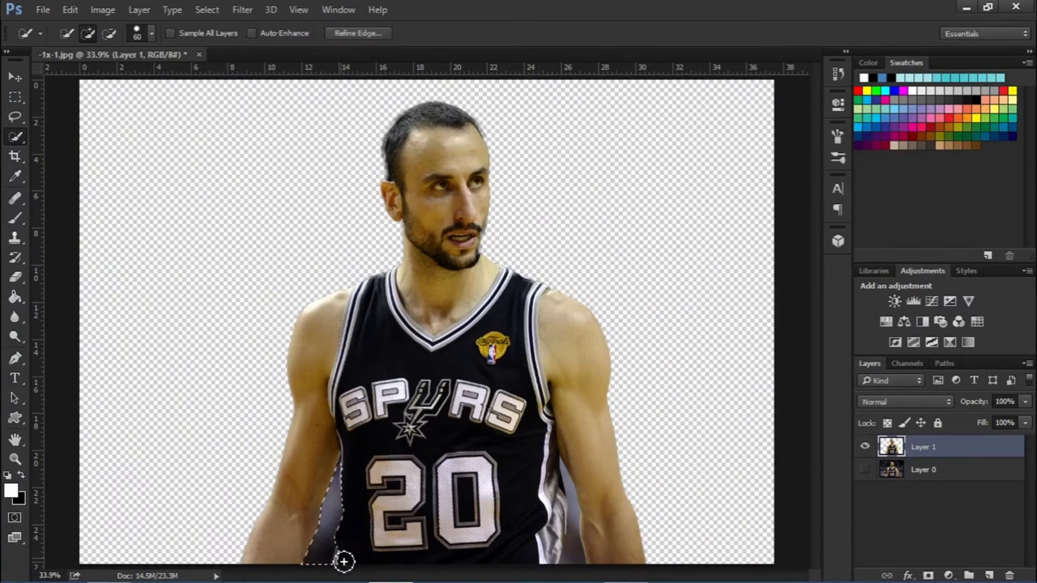
key("ctrl+d")
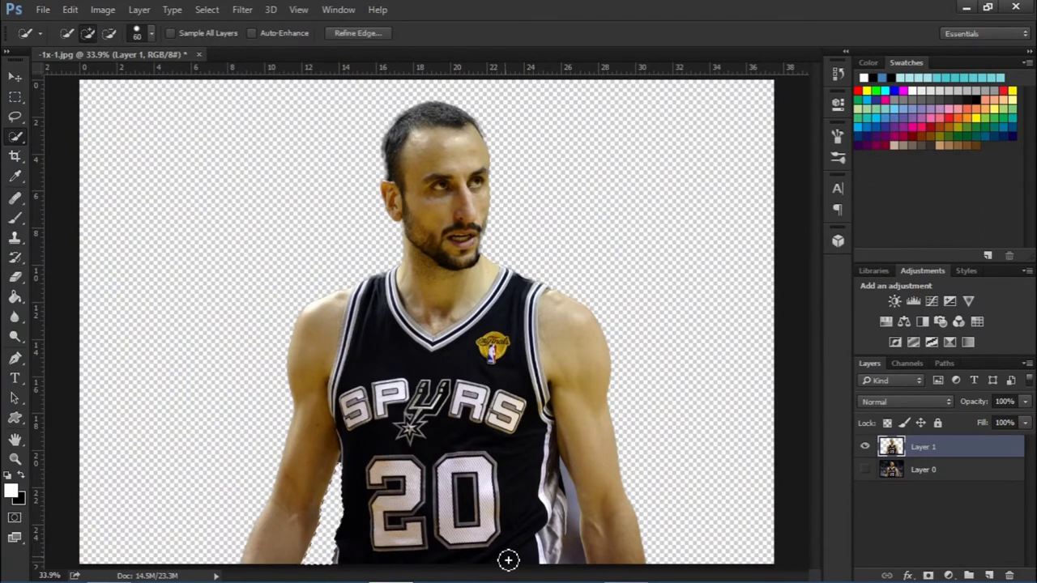
left_click(575, 548)
mouse_move(574, 557)
left_mouse_down()
mouse_move(570, 502)
mouse_move(551, 561)
left_mouse_up()
left_click_drag(559, 492, 560, 536)
key("Delete")
key("ctrl+d")
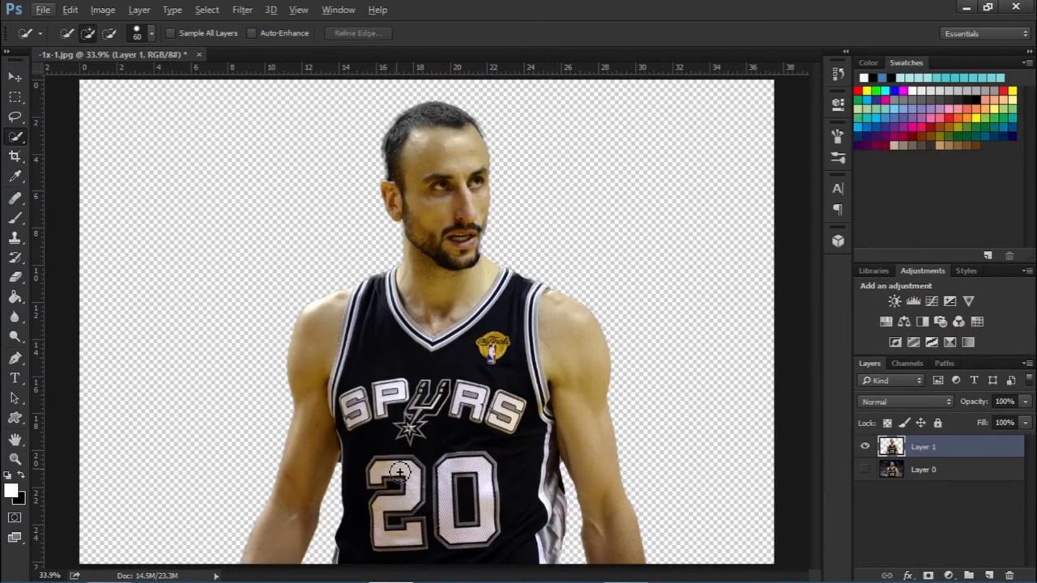
Erase the remaining background edge between the jersey and the arm beside the number 2, using a 1 px eraser.
key("z")
mouse_move(348, 471)
left_mouse_down()
mouse_move(372, 462)
mouse_move(403, 378)
mouse_move(374, 443)
mouse_move(395, 463)
mouse_move(405, 458)
mouse_move(387, 460)
mouse_move(401, 415)
left_mouse_up()
key("e")
left_click(80, 38)
left_click(425, 68)
mouse_move(348, 498)
left_mouse_down()
mouse_move(406, 385)
mouse_move(401, 500)
mouse_move(368, 469)
mouse_move(357, 498)
left_mouse_up()
mouse_move(407, 369)
left_mouse_down()
mouse_move(426, 326)
mouse_move(423, 338)
left_mouse_up()
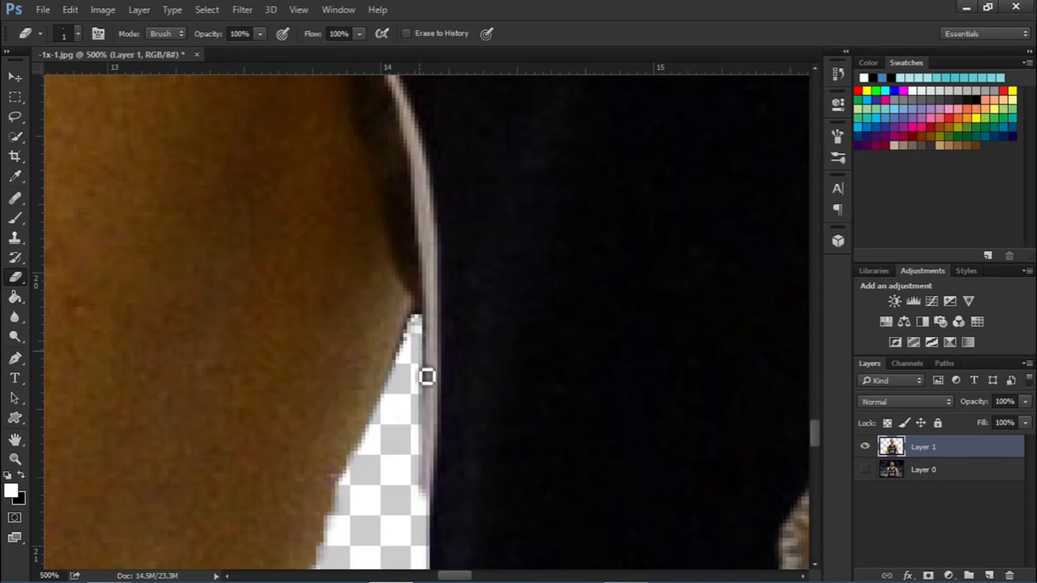
Erase the leftover background sliver between the jersey and the arm beside the number 0, using a very small eraser.
key("ctrl+0")
left_click(14, 461)
left_click(562, 463)
left_click(560, 454)
left_click(532, 357)
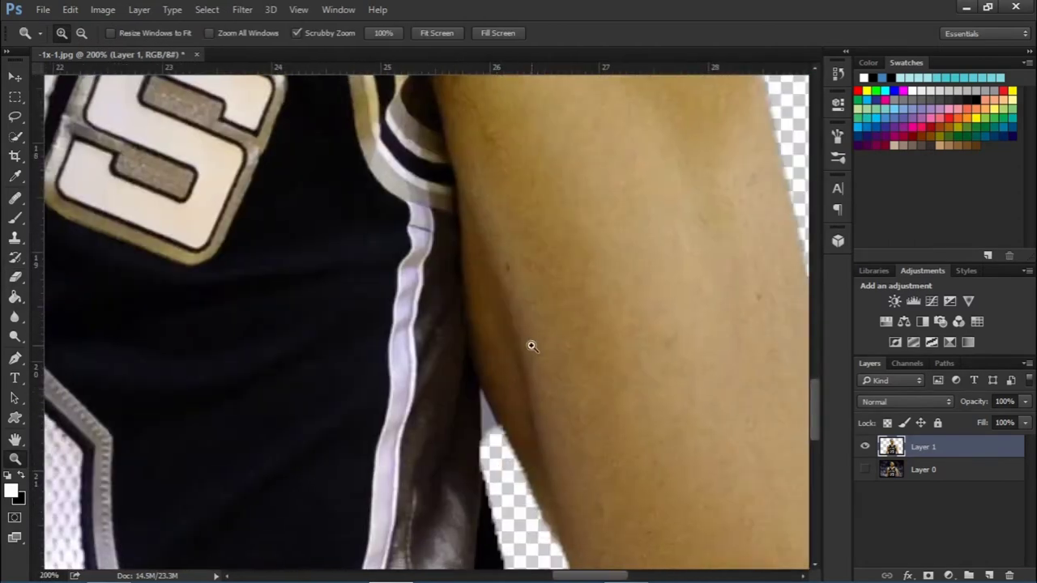
left_click(486, 405)
left_click(462, 284)
left_click(461, 262)
left_click(463, 258)
key("e")
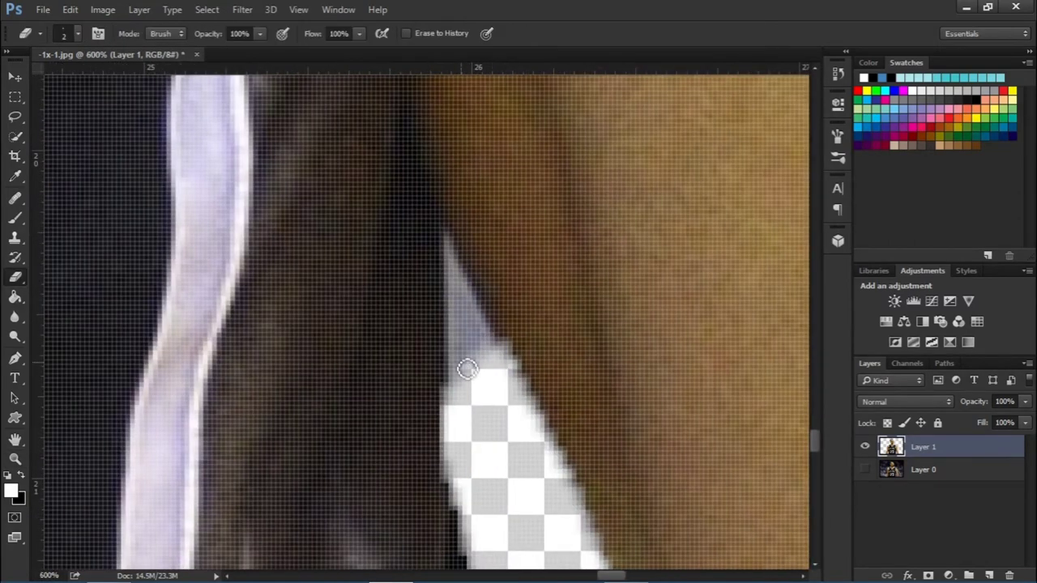
mouse_move(456, 375)
left_mouse_down()
mouse_move(458, 329)
mouse_move(476, 342)
mouse_move(474, 318)
left_mouse_up()
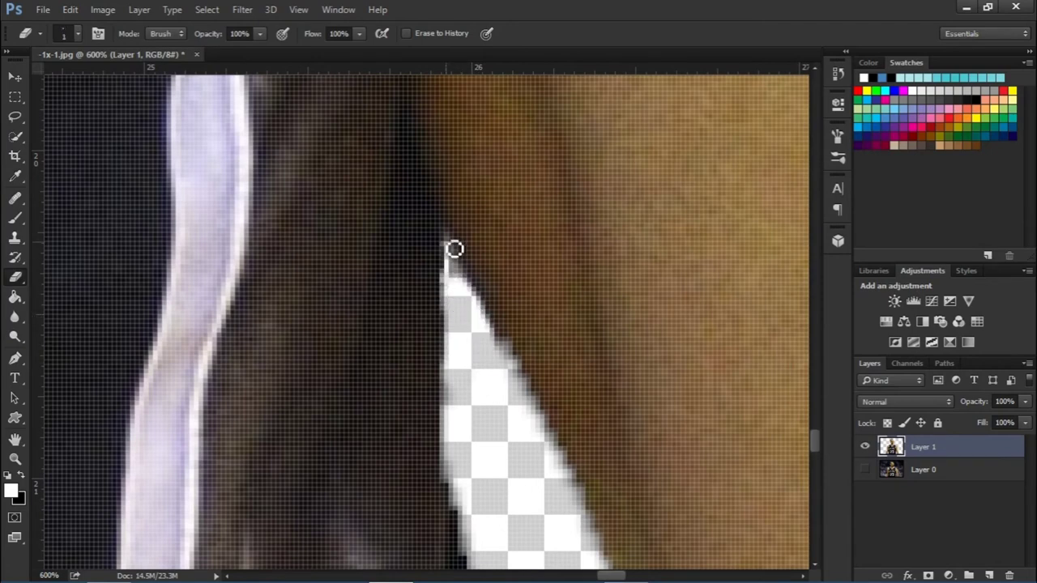
key("ctrl+0")
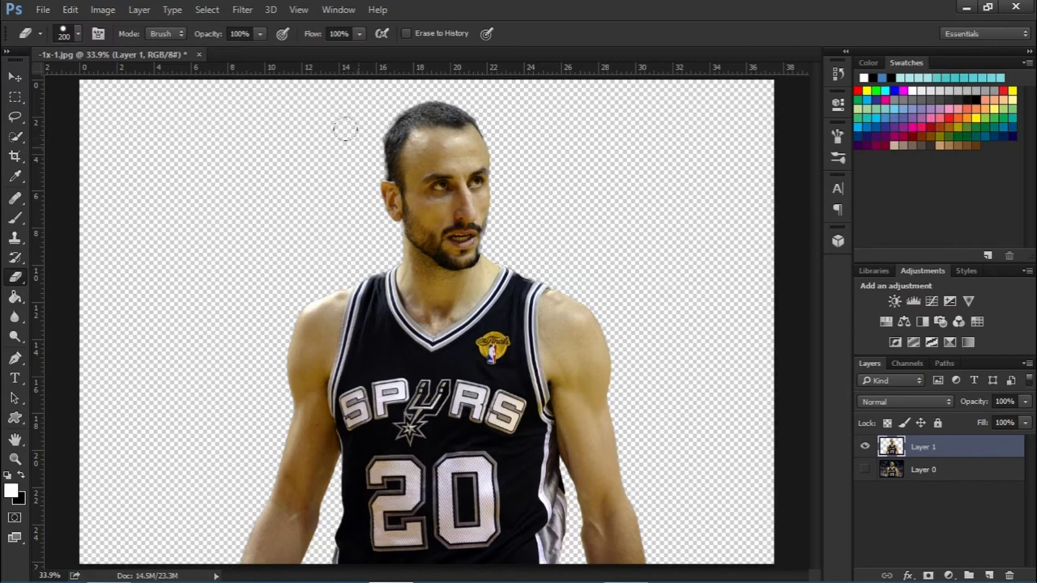
Show Layer 0 and convert it to black and white with the Maximum Black preset.
left_click(864, 469)
left_click(948, 473)
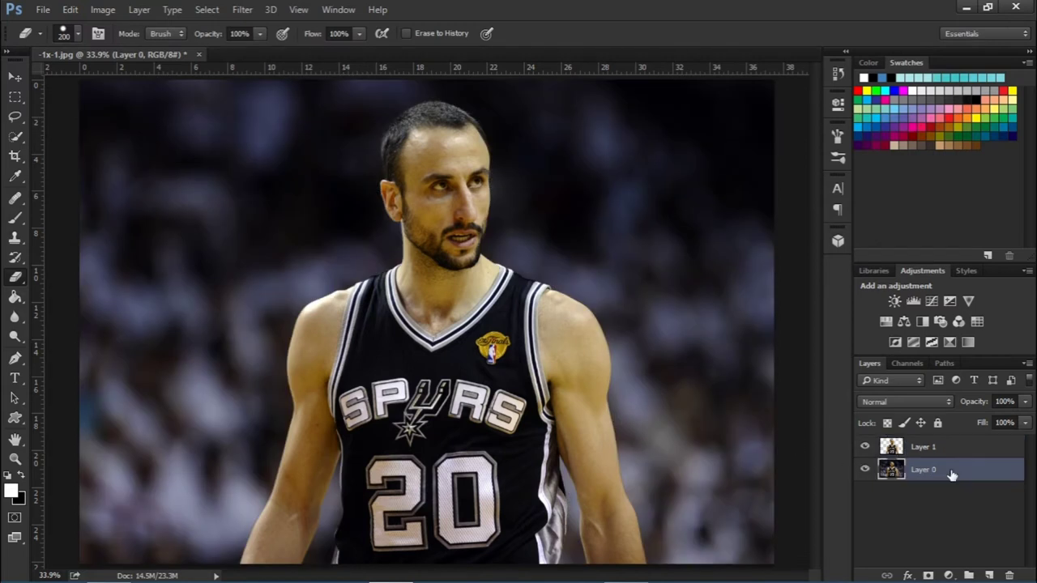
key("ctrl+alt+shift+b")
left_click(776, 134)
left_click(741, 276)
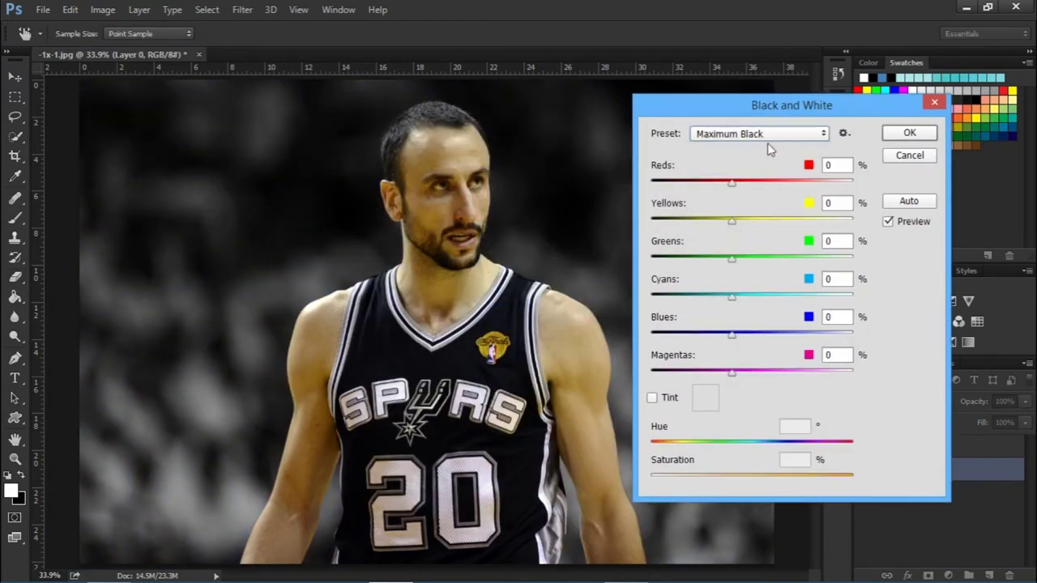
left_click(909, 133)
key("e")
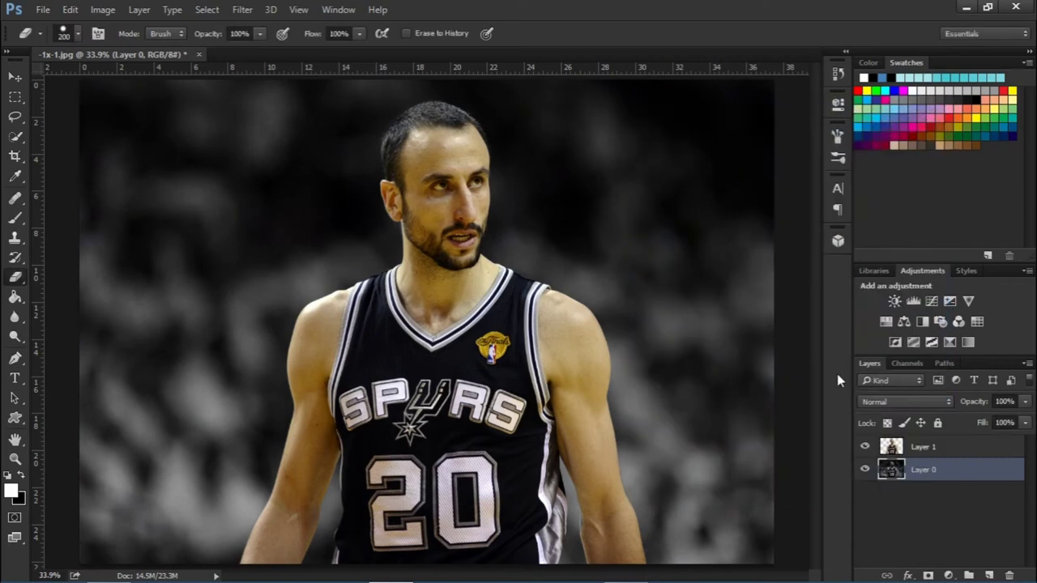
Add a new layer above Layer 0 and fill it with a white-to-black radial gradient centred near the player's shoulder.
left_click(988, 575)
mouse_move(15, 296)
left_mouse_down()
mouse_move(93, 305)
mouse_move(89, 294)
left_mouse_up()
left_click_drag(296, 207, 708, 486)
key("ctrl+z")
right_click(319, 257)
left_click(569, 322)
left_click_drag(348, 284, 516, 443)
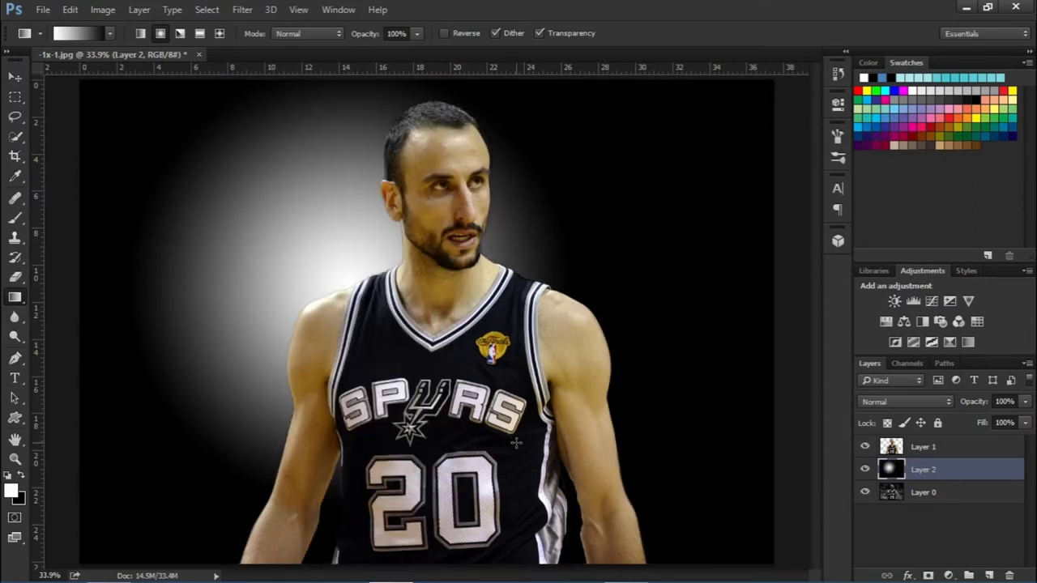
Enlarge the gradient on Layer 2 to about 130% so it is centred behind the player.
left_click(18, 458)
left_click(80, 34)
left_click(285, 215)
left_click(285, 216)
left_click(285, 215)
left_click(286, 217)
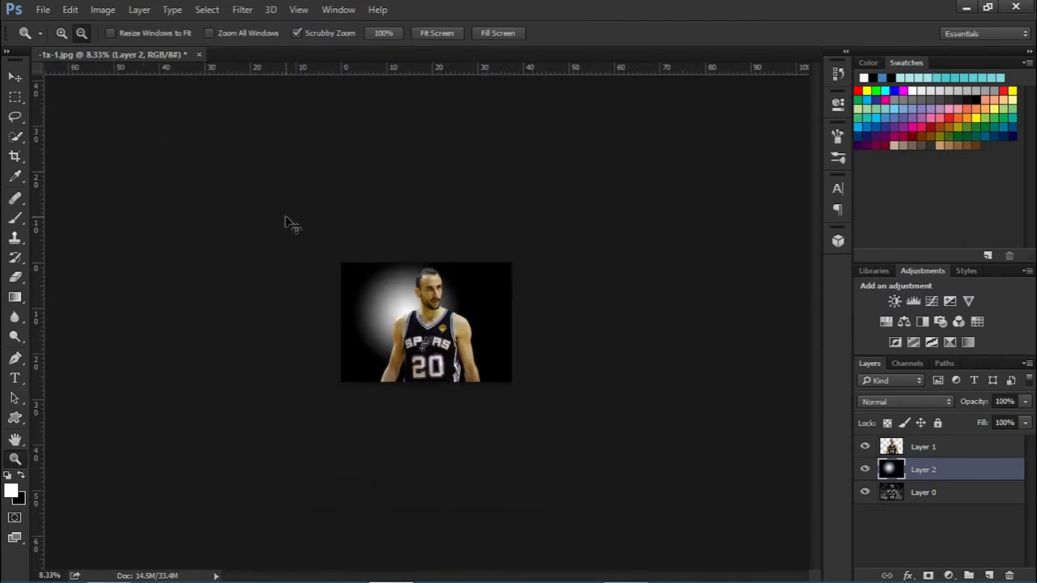
key("ctrl+t")
left_click_drag(511, 381, 571, 416)
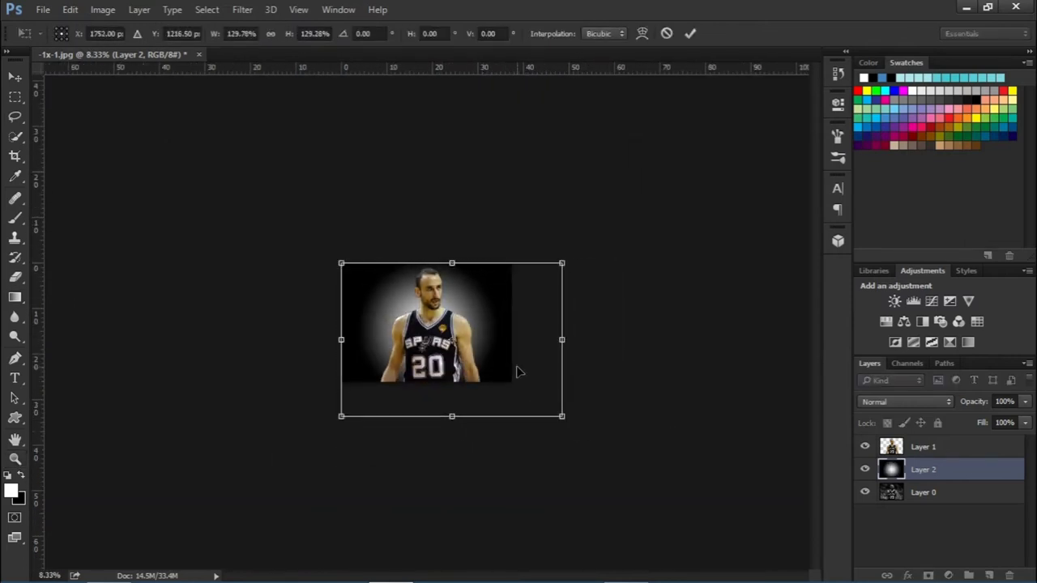
left_click_drag(341, 340, 333, 339)
left_click(690, 33)
Shift the Layer 2 gradient about 0.2 in horizontally and set the layer's blend mode to Multiply.
key("ctrl+0")
key("v")
left_click(401, 287)
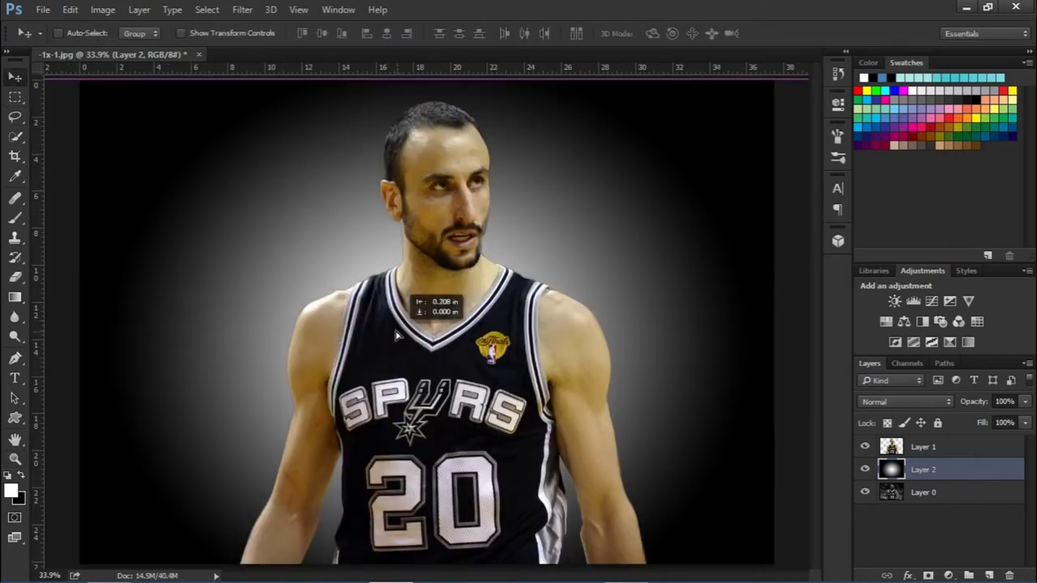
left_click(872, 402)
left_click(870, 143)
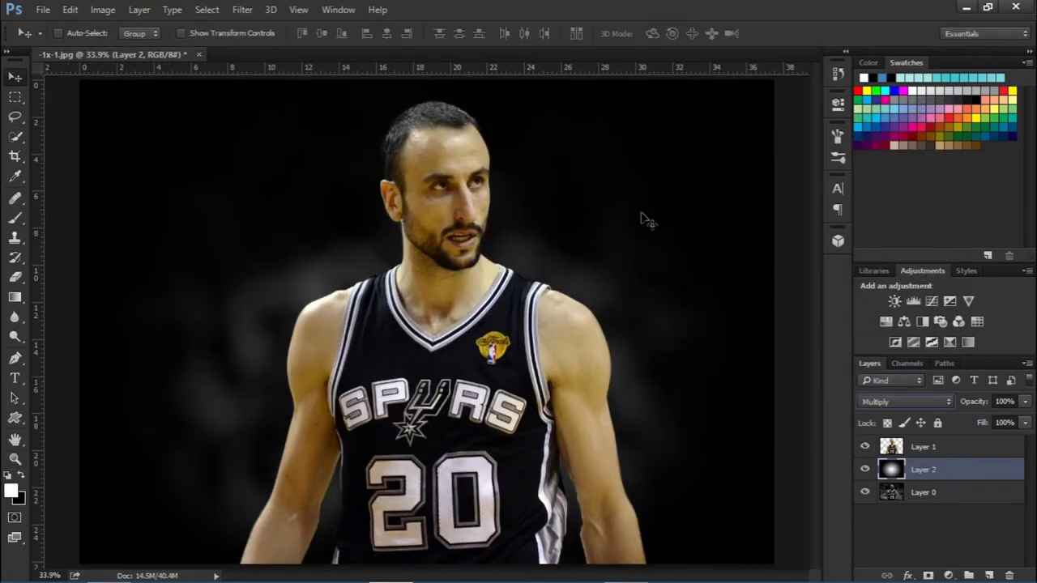
Colorize the Layer 2 gradient with hue 0, saturation 25 and lightness 0.
key("ctrl+u")
left_click_drag(518, 97, 854, 120)
left_click(966, 315)
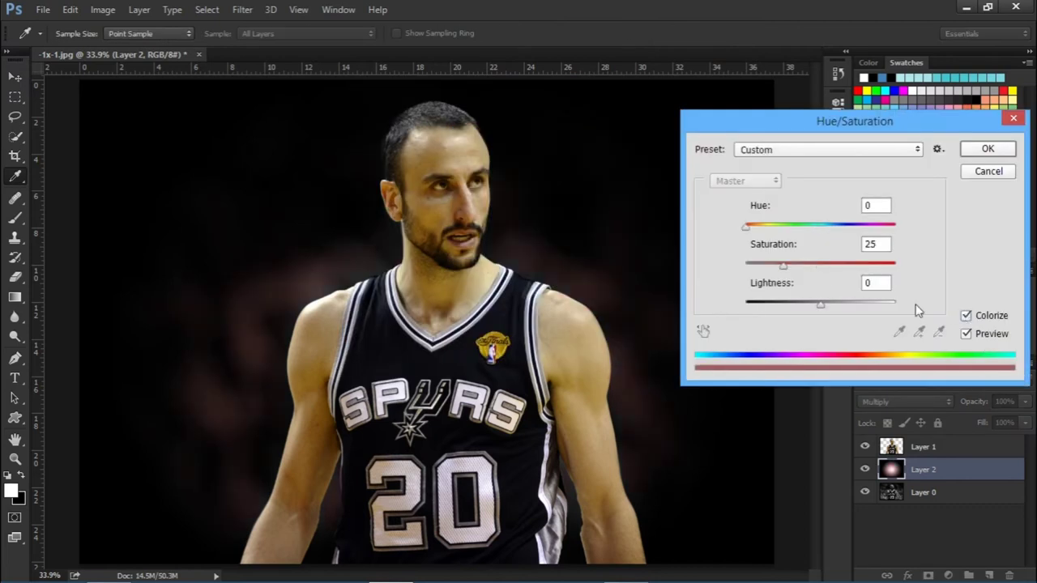
mouse_move(752, 233)
left_mouse_down()
mouse_move(841, 230)
mouse_move(749, 227)
left_mouse_up()
left_click(982, 154)
Stretch the Layer 2 gradient vertically to about 107.5% of its height.
key("ctrl+t")
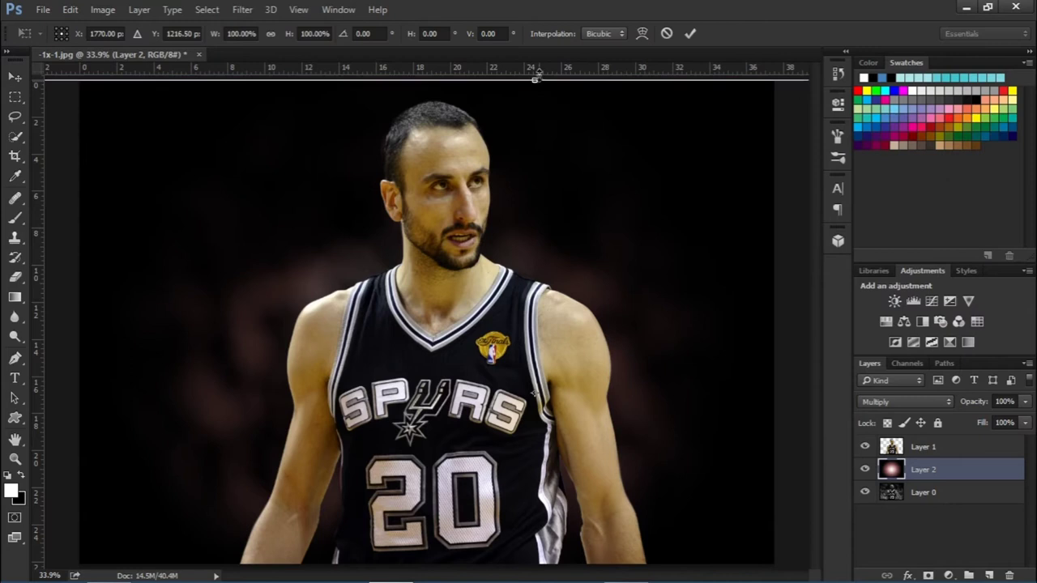
left_click_drag(535, 79, 536, 43)
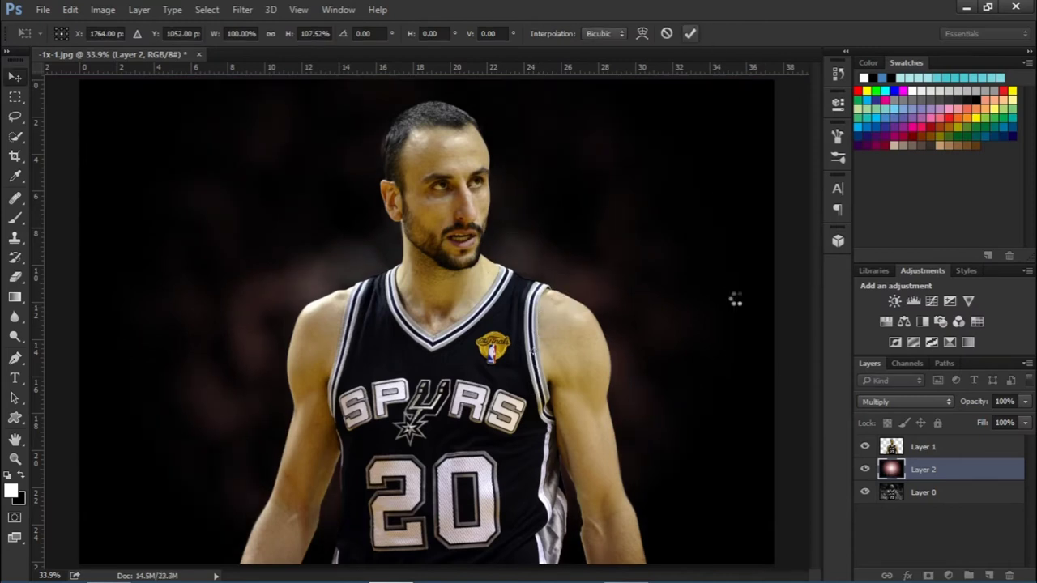
key("Return")
Compare the composition with Layer 2 and Layer 1 alternately hidden and shown.
left_click(864, 470)
left_click(864, 470)
left_click(867, 470)
left_click(866, 470)
left_click(866, 470)
left_click(867, 470)
left_click(867, 470)
left_click(867, 470)
left_click(865, 448)
left_click(864, 448)
left_click(864, 447)
left_click(864, 451)
Duplicate the player cutout on Layer 1 and place the copy below the original.
left_click(950, 452)
key("ctrl+j")
key("ctrl+[")
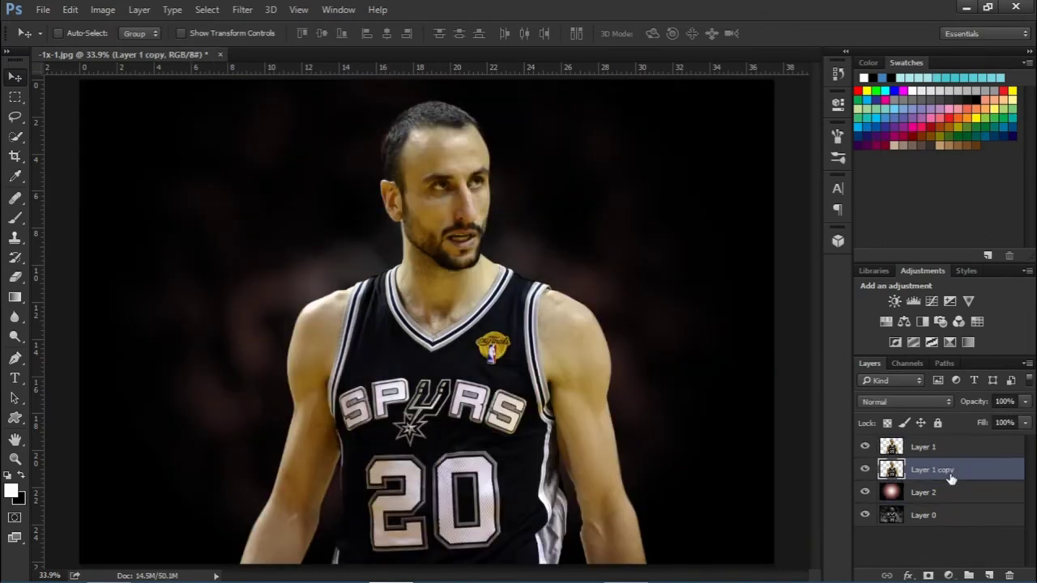
double_click(950, 477)
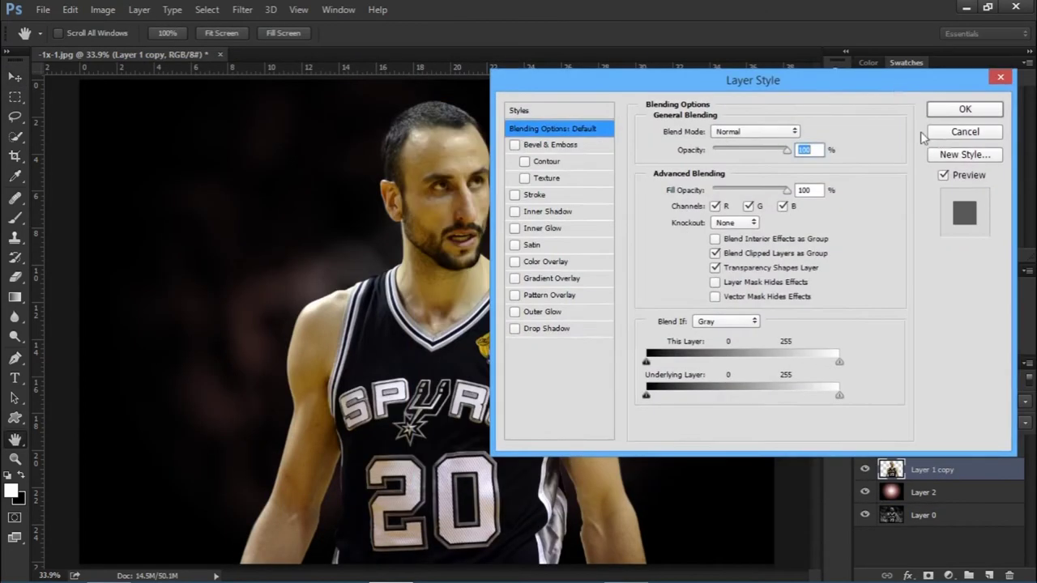
left_click(958, 132)
key("v")
Apply a Motion Blur to the Layer 1 copy with an angle of 0° and a distance of 823 pixels.
left_click(242, 9)
mouse_move(249, 176)
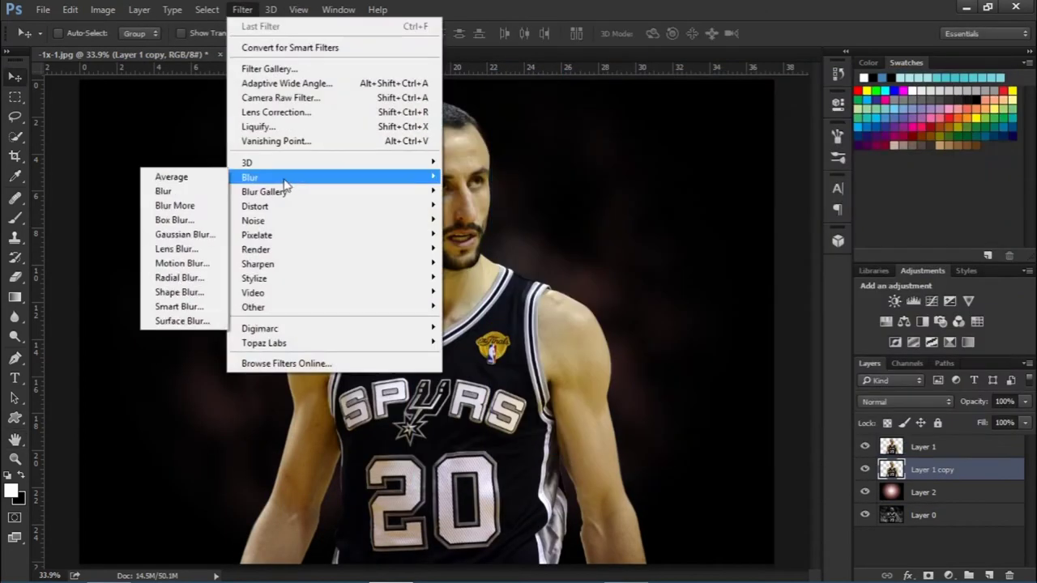
left_click(182, 263)
left_click_drag(673, 412, 721, 412)
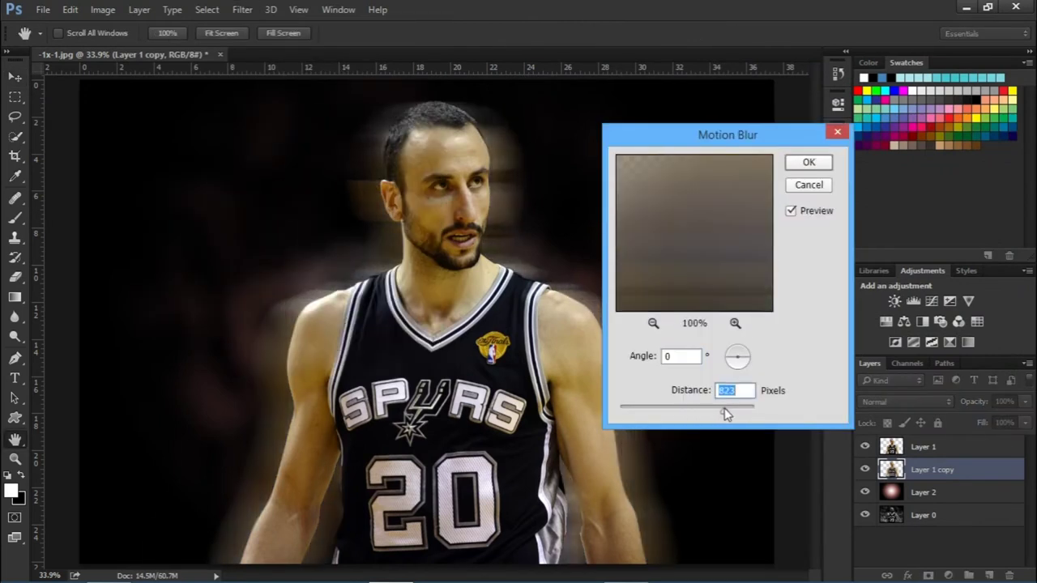
left_click(809, 164)
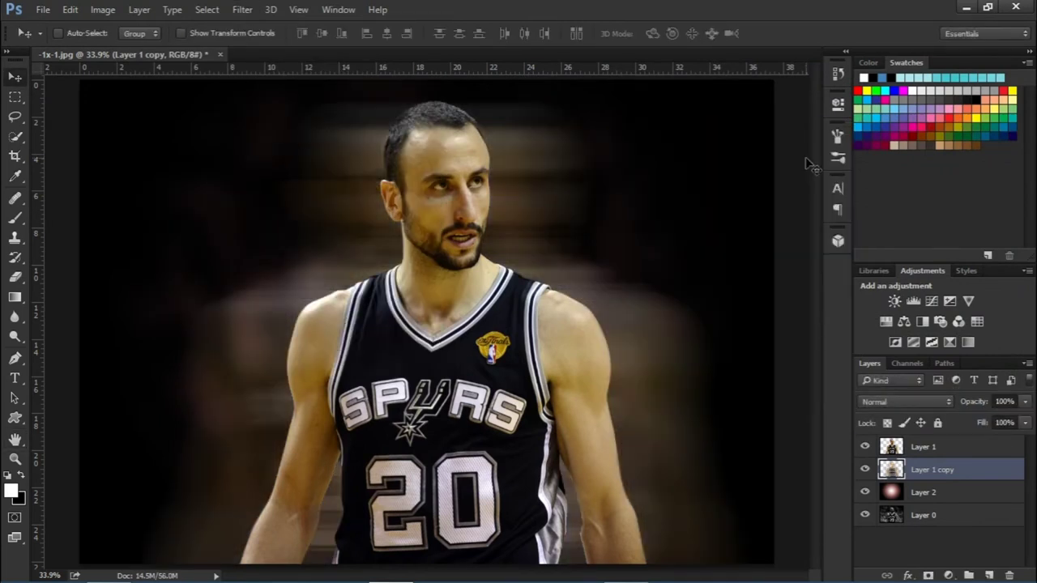
Colorize the blurred Layer 1 copy red with Hue/Saturation at hue 0 and saturation 25.
key("ctrl+u")
left_click(965, 316)
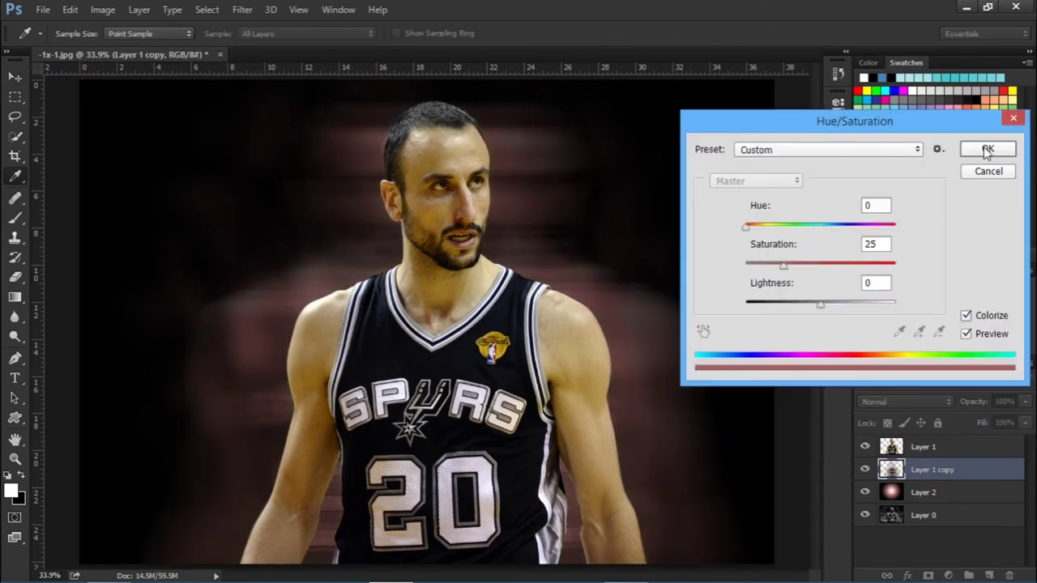
left_click(987, 151)
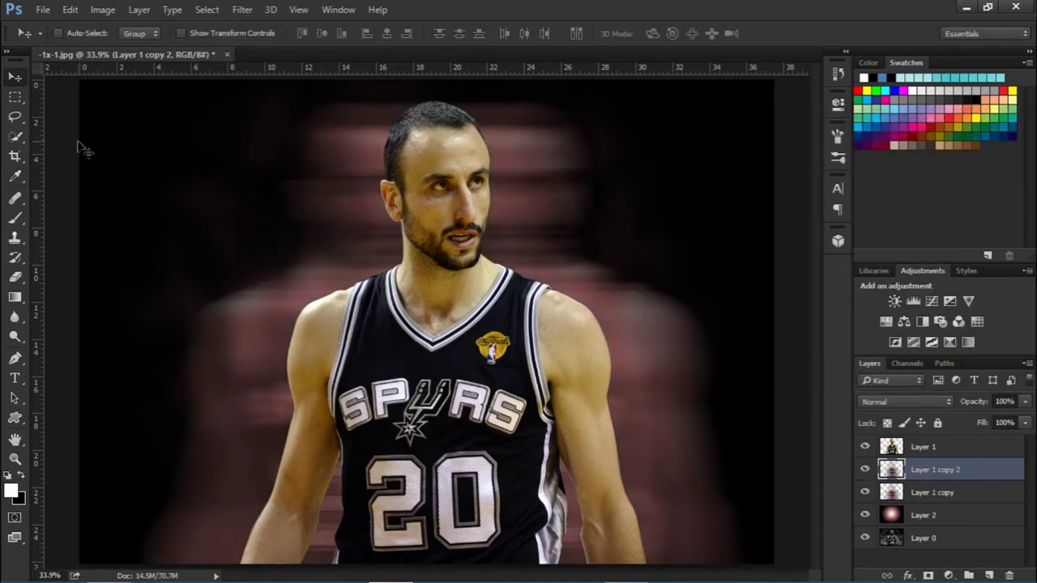
Duplicate the blurred Layer 1 copy, place a vertical guide through the player's centre, and delete the duplicate's left half.
key("ctrl+j")
key("m")
left_click_drag(248, 68, 443, 173)
left_click_drag(81, 85, 444, 565)
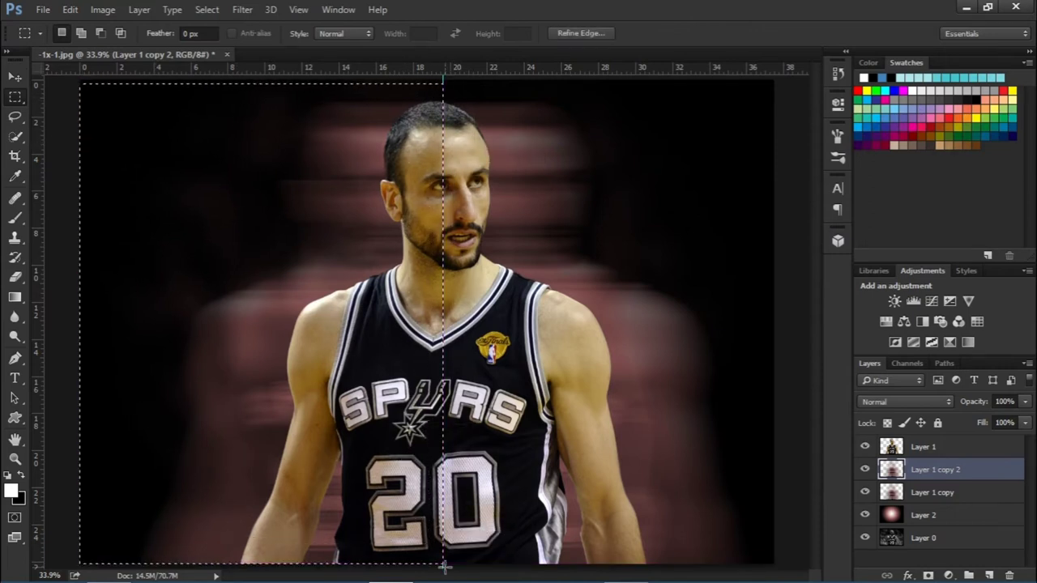
key("Delete")
key("ctrl+d")
left_click(11, 78)
left_click_drag(443, 207, 35, 233)
key("ctrl+z")
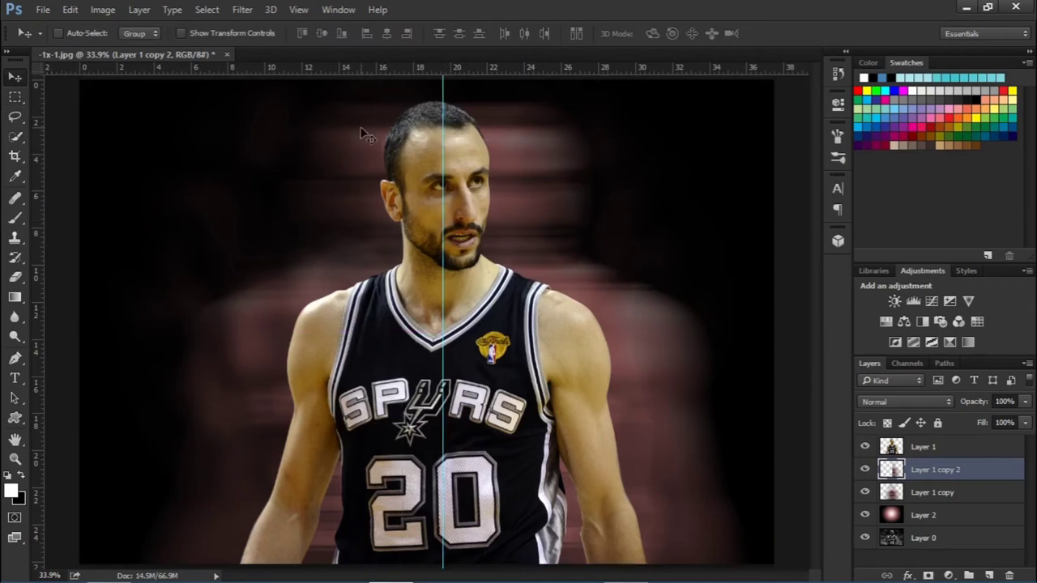
Delete the half of Layer 1 copy right of the centre guide, and remove the guide.
left_click(16, 97)
left_click(936, 494)
left_click_drag(774, 79, 444, 569)
key("Delete")
key("ctrl+d")
left_click(16, 77)
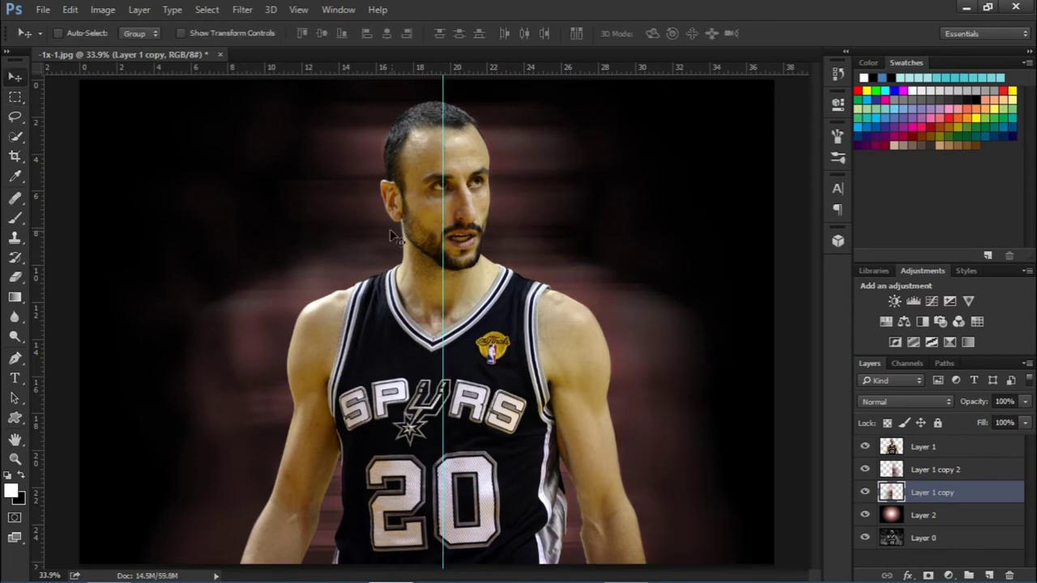
left_click_drag(443, 256, 25, 241)
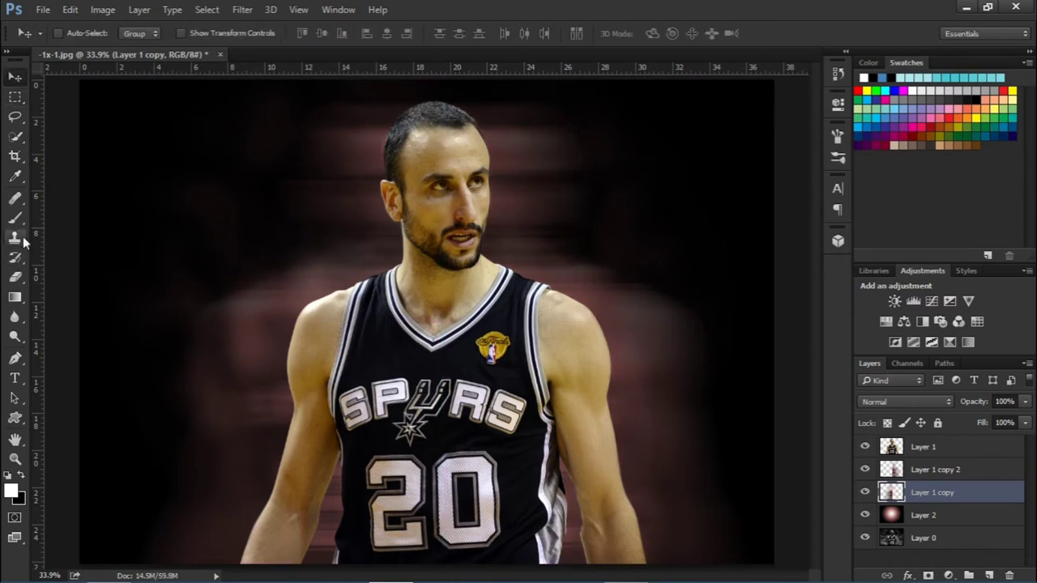
Colorize the right blurred half on Layer 1 copy 2 teal with hue 178 and saturation 25.
left_click(956, 471)
key("ctrl+u")
left_click(966, 316)
left_click_drag(746, 229, 821, 229)
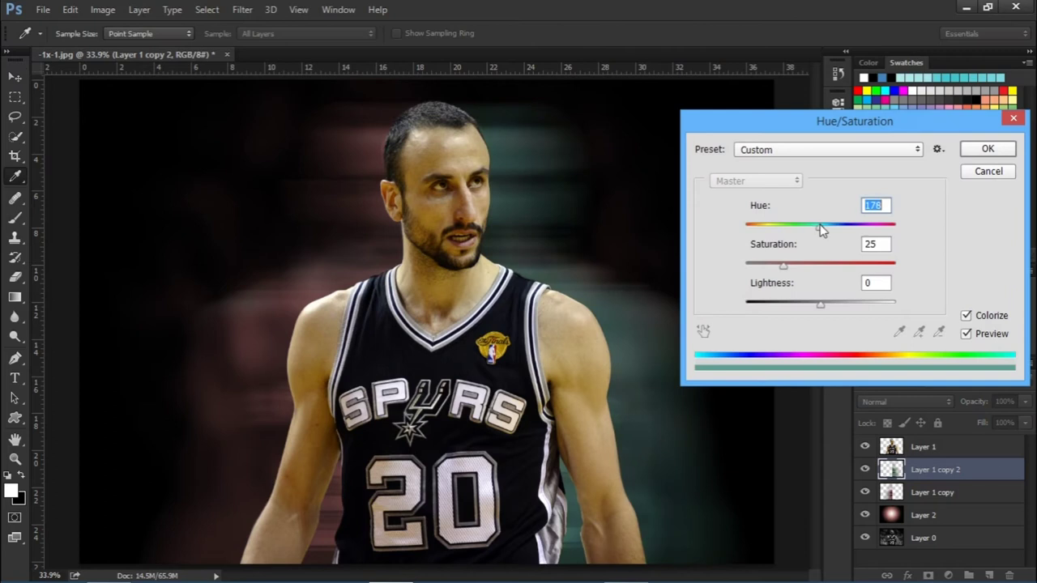
left_click(986, 150)
Send the Layer 1 player cutout to Topaz photoFXlab and apply Topaz DeNoise with the JPEG - strong preset.
key("alt+bracketright")
left_click(242, 9)
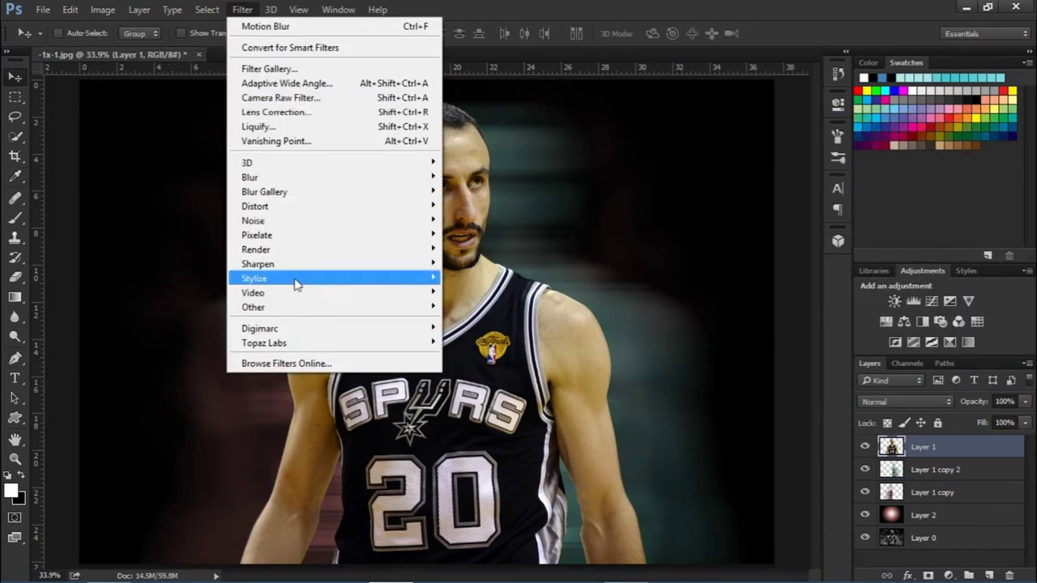
mouse_move(267, 343)
left_click(188, 477)
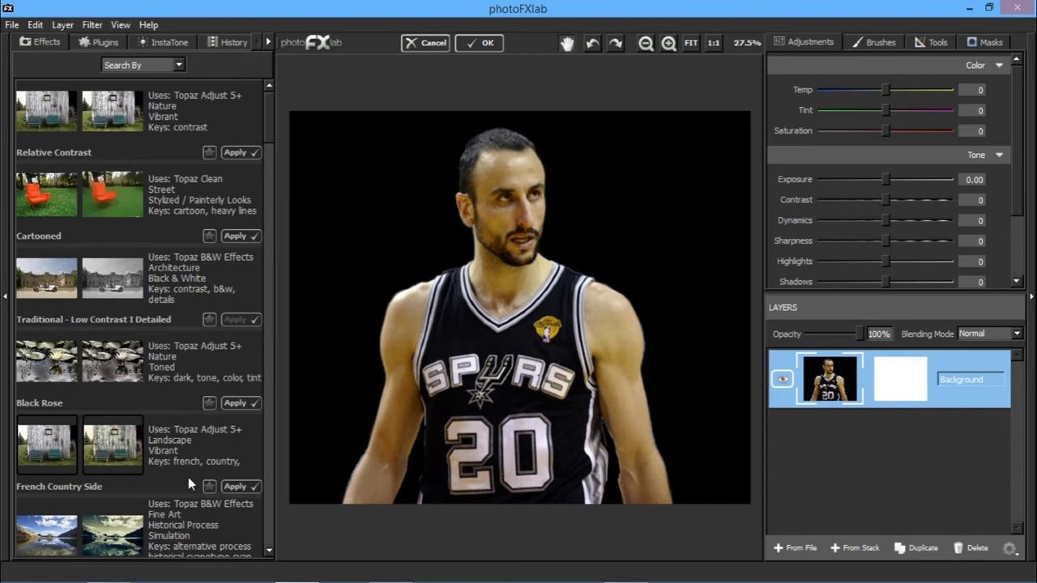
left_click(95, 41)
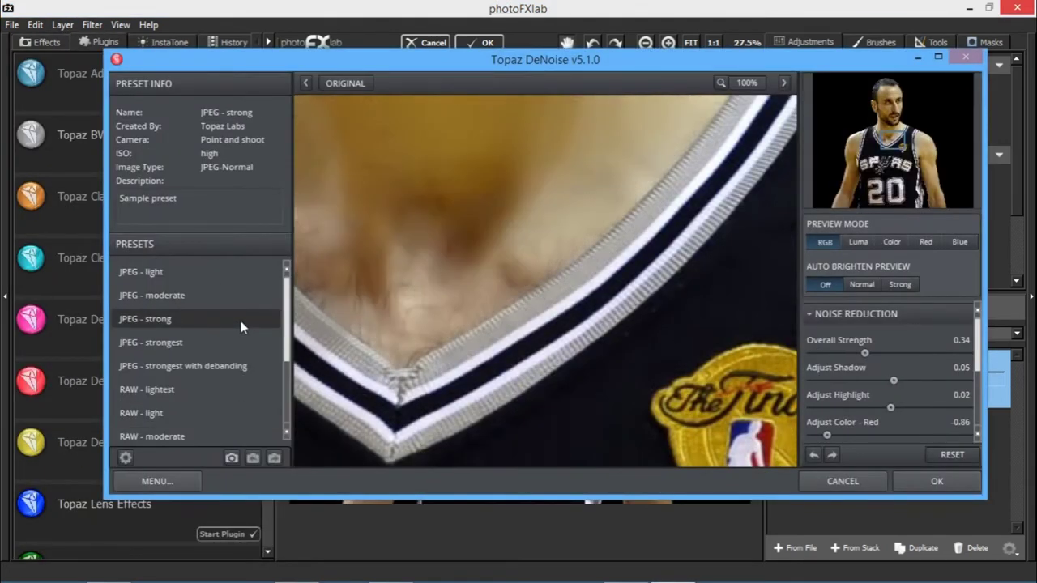
left_click(912, 485)
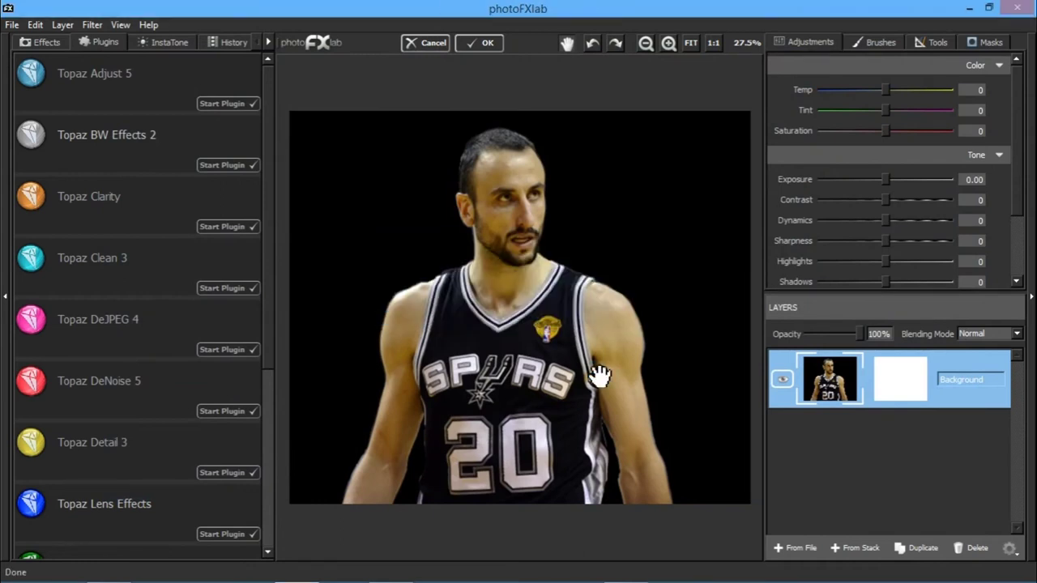
Try the Heavy Pop Smooth and Psychedelic presets on the player in Topaz Adjust 5.
left_click(228, 104)
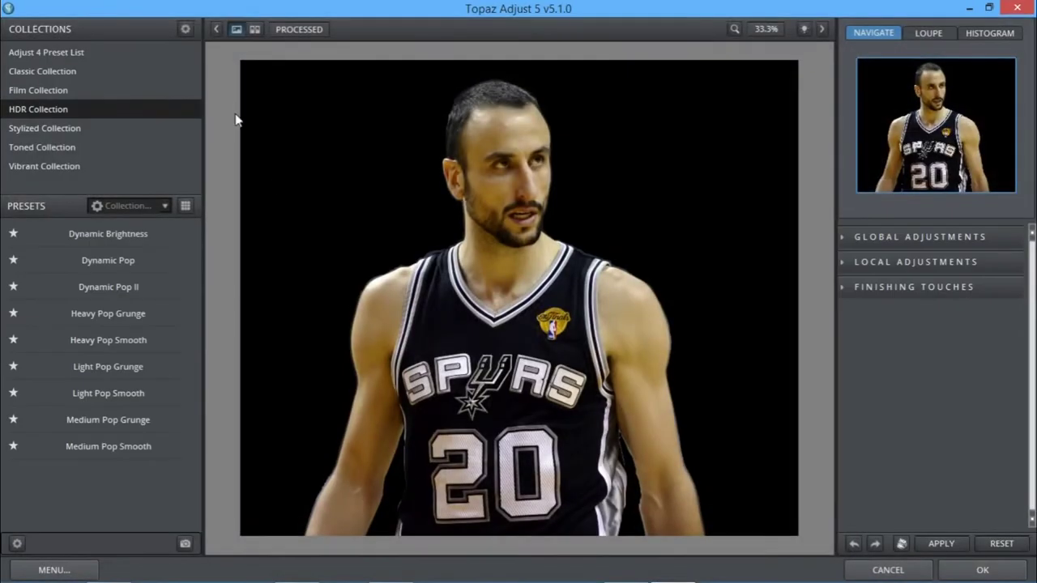
left_click(108, 340)
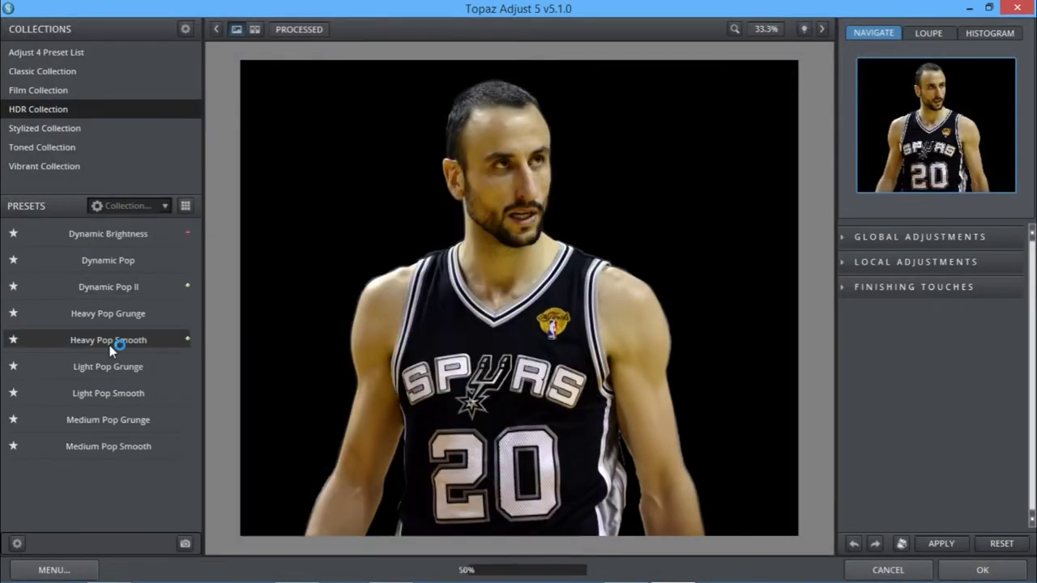
left_click(941, 544)
scroll(201, 299, "down", 5)
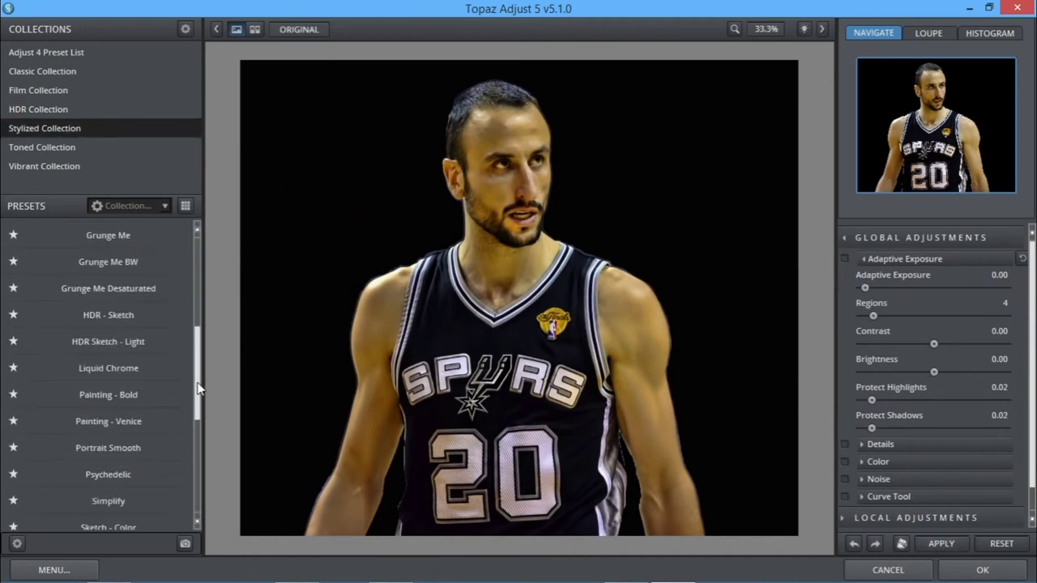
left_click(147, 397)
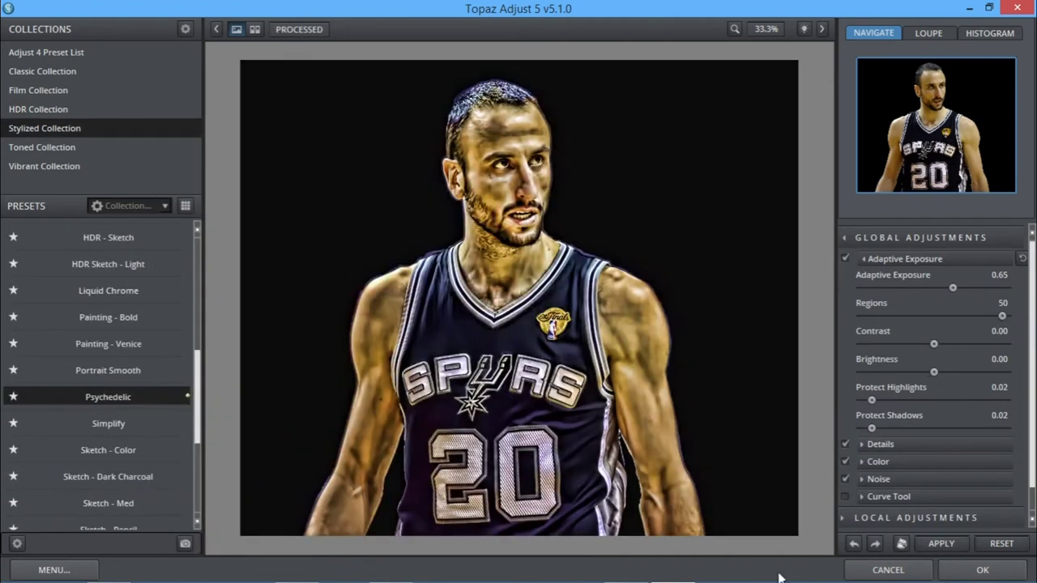
left_click(977, 570)
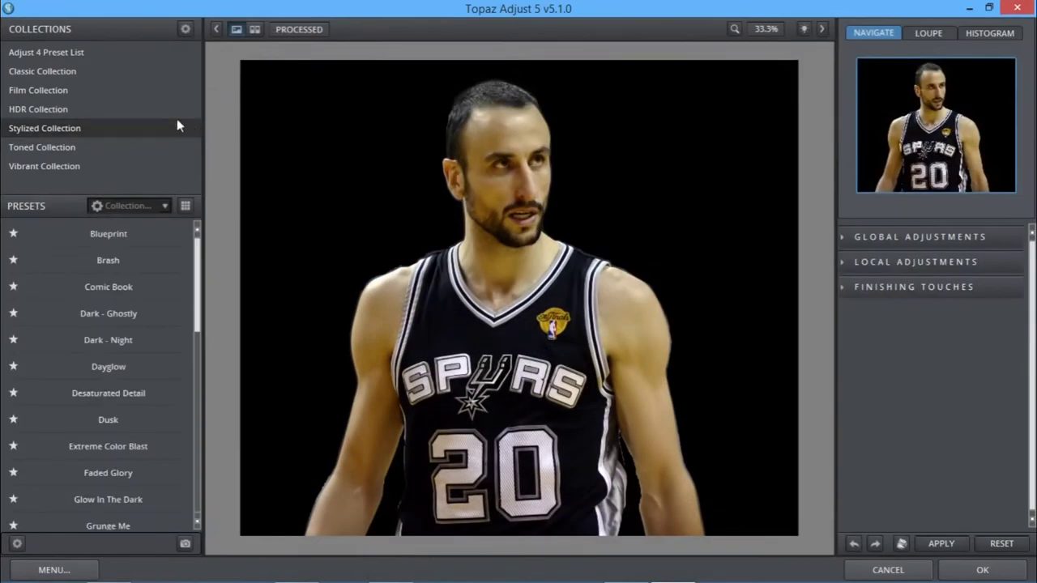
Apply the Heavy Pop Smooth preset from the HDR Collection, and choose the Psychedelic preset from the Stylized Collection.
left_click(170, 108)
left_click(134, 340)
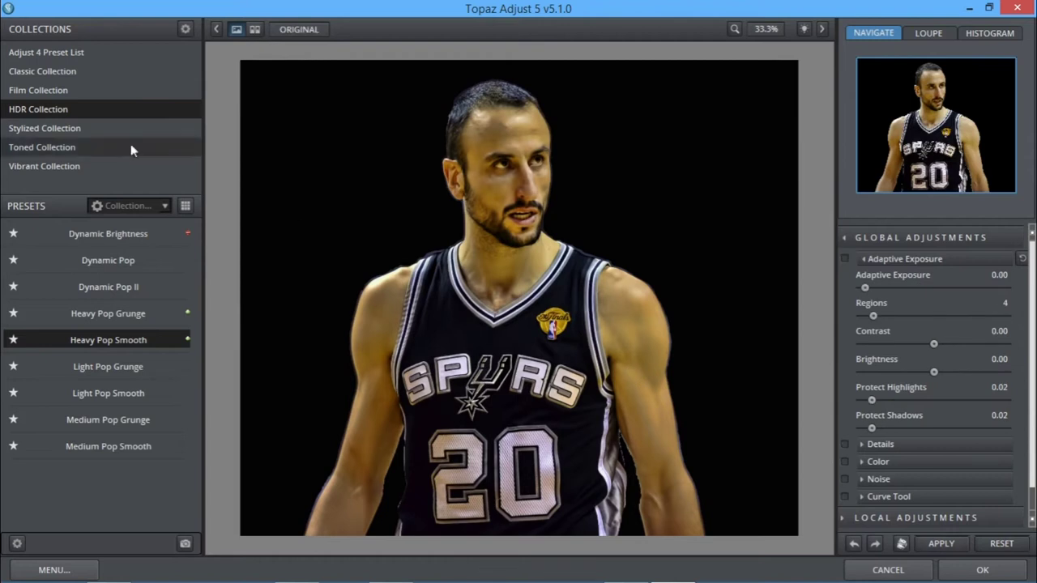
left_click(121, 128)
scroll(150, 389, "down", 5)
left_click(150, 408)
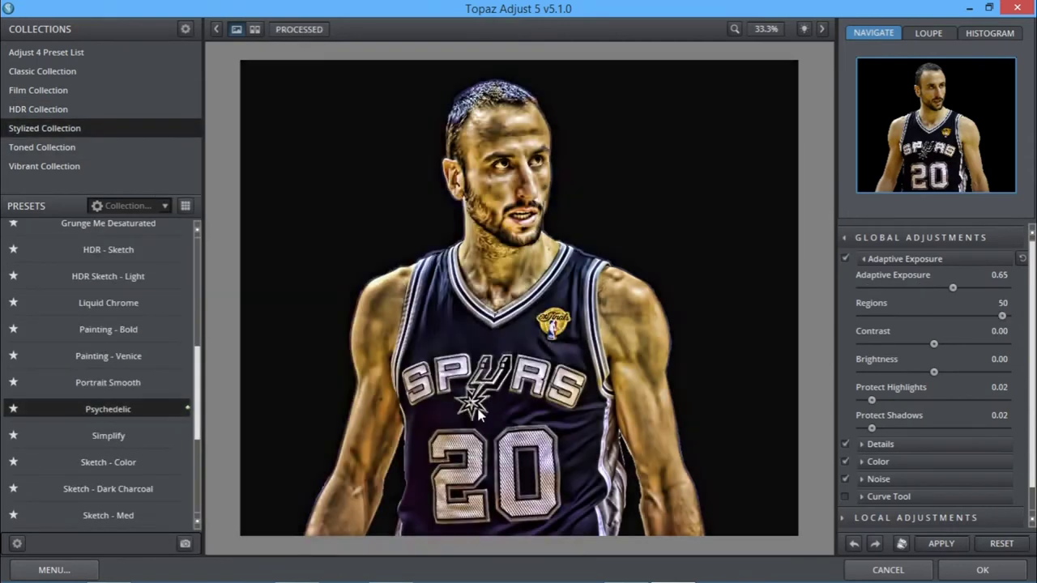
Set the Psychedelic preset's adaptive exposure to 0.30 and overall transparency to 0.42, and apply it to the player.
left_click_drag(952, 289, 918, 289)
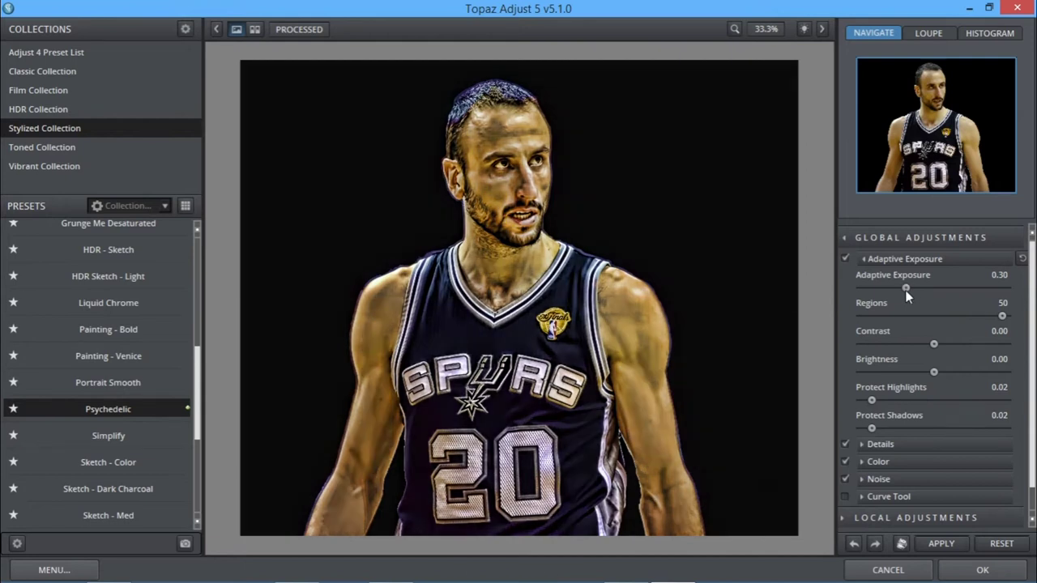
left_click(891, 237)
left_click(875, 286)
left_click_drag(924, 373, 922, 373)
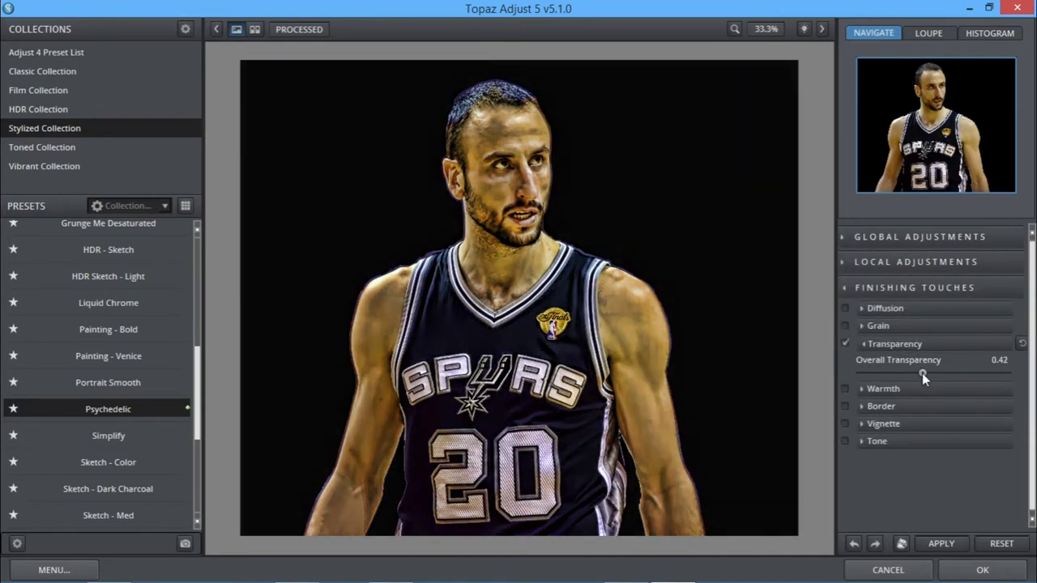
left_click(950, 542)
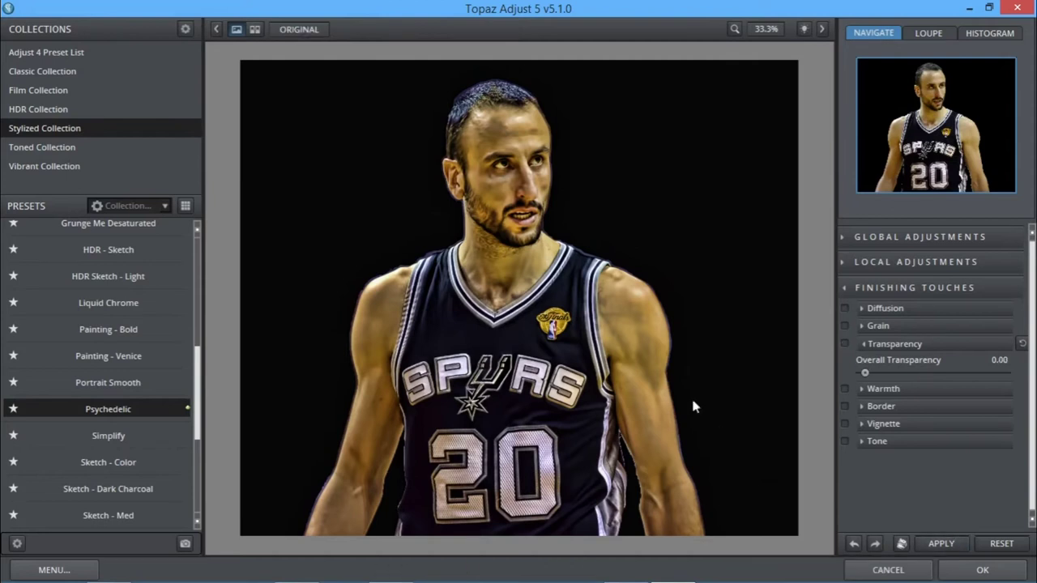
Apply a toned-down Portrait Drama preset from the Adjust 4 Preset List, and return the edited player to Photoshop.
left_click(106, 61)
scroll(198, 277, "down", 1)
scroll(198, 277, "down", 6)
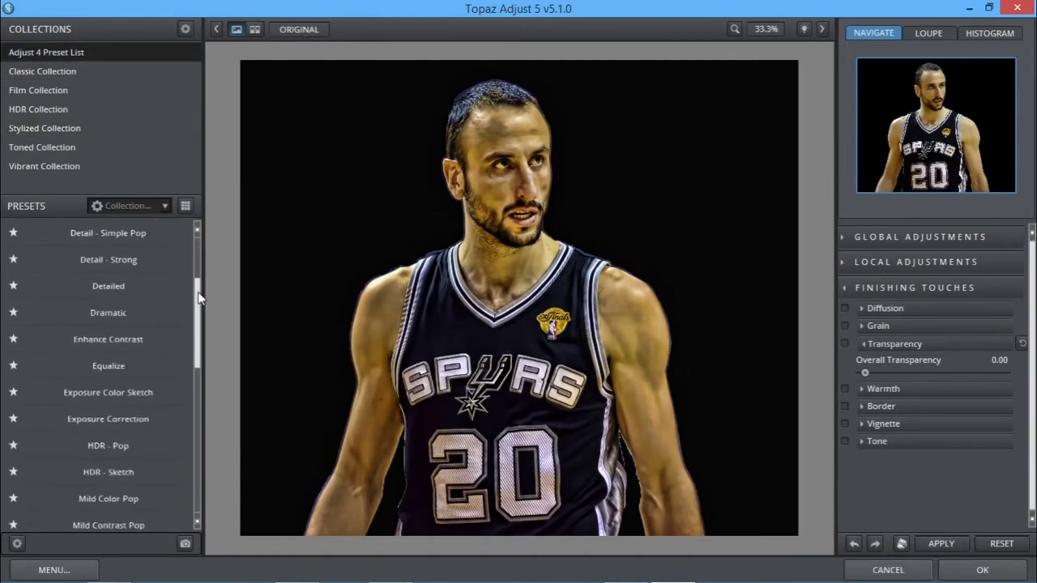
left_click(132, 408)
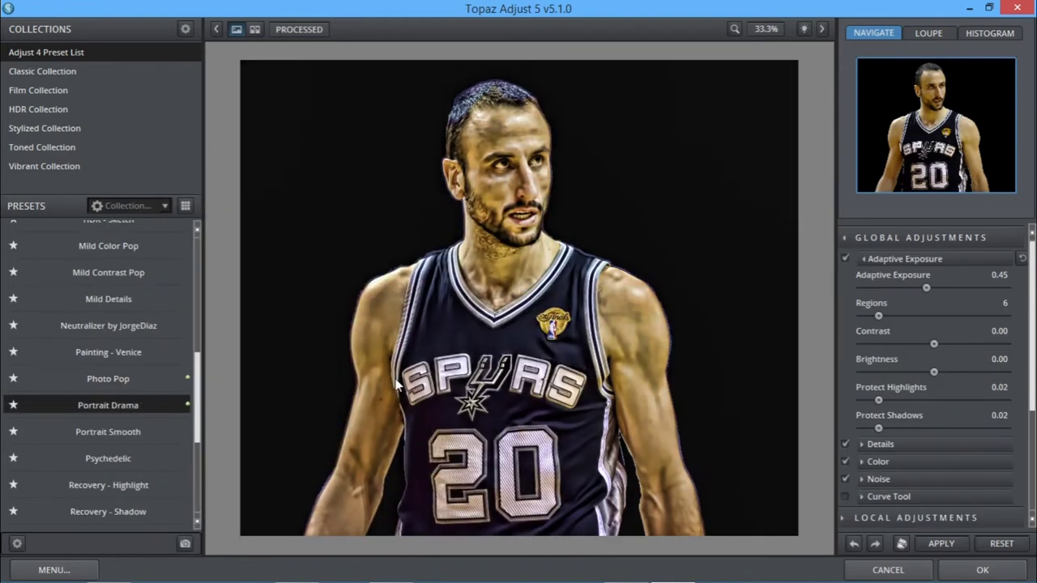
left_click_drag(942, 371, 960, 371)
left_click(996, 572)
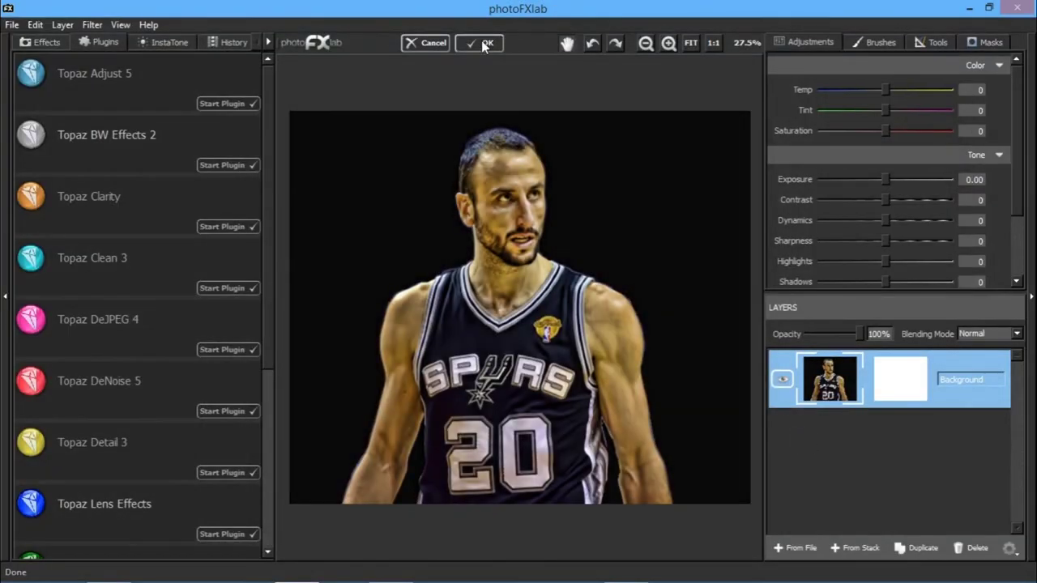
left_click(483, 43)
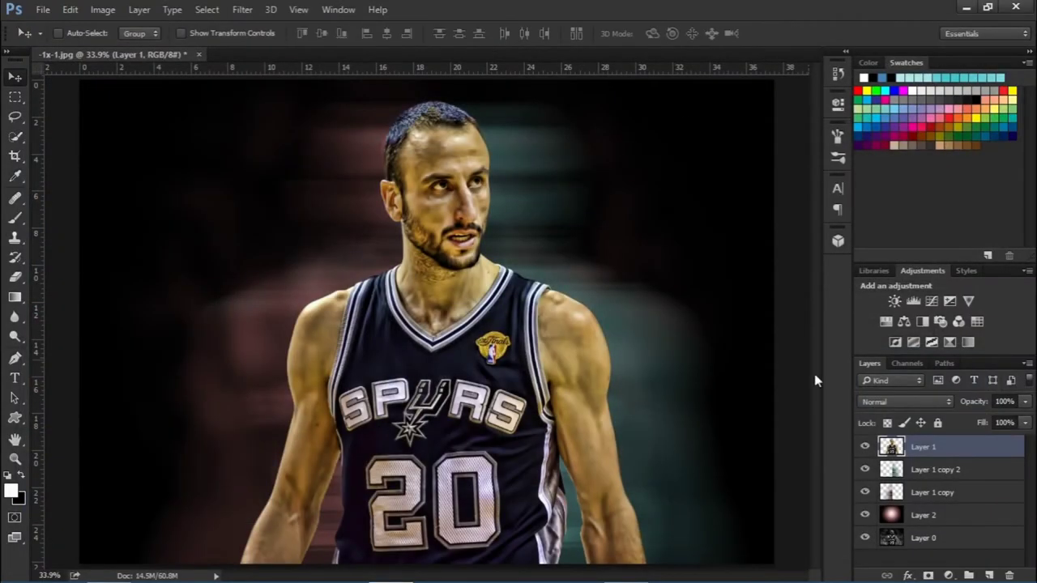
Merge the red and teal blurred halves on Layer 1 copy and Layer 1 copy 2 into one layer.
left_click(957, 490)
left_click(946, 470)
left_click(752, 388)
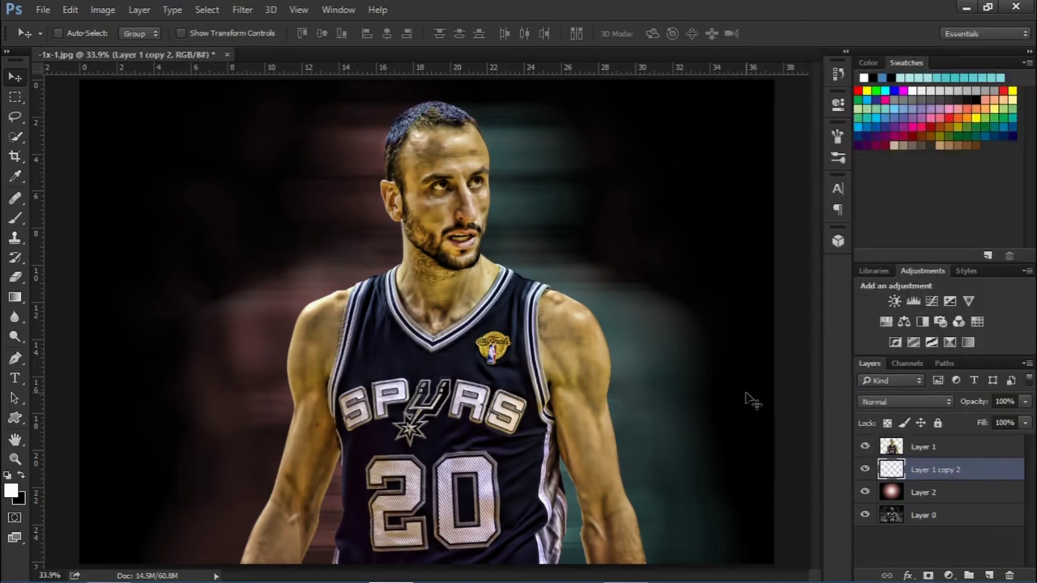
Duplicate the Layer 2 gradient and colorize the copy teal green with Hue/Saturation.
left_click(948, 497)
key("ctrl+j")
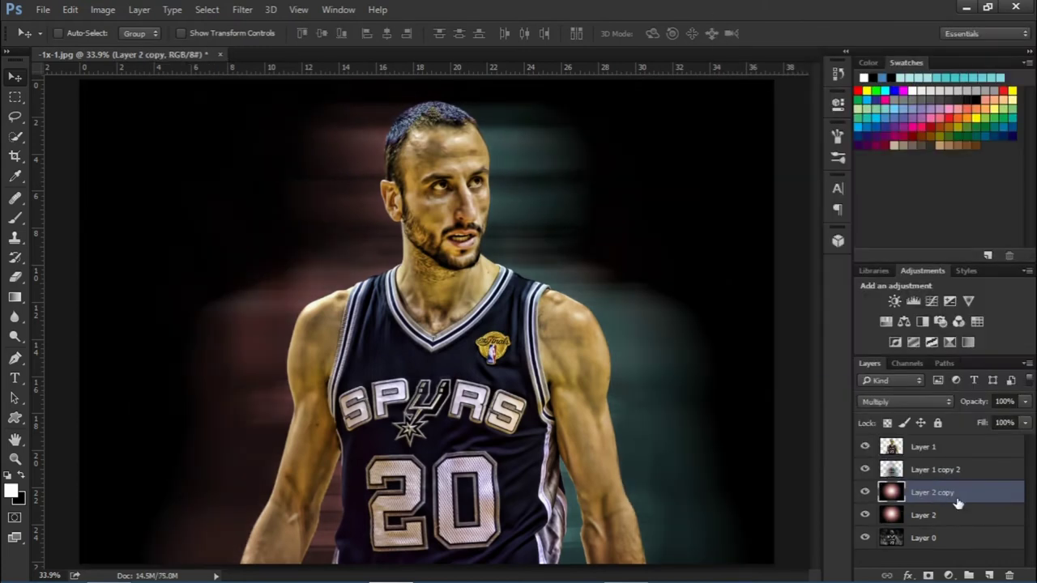
key("ctrl+u")
left_click(965, 315)
left_click_drag(746, 229, 824, 233)
left_click(981, 152)
Place a vertical guide through the player's centre and delete the left half of Layer 2 copy.
left_click_drag(30, 113, 449, 168)
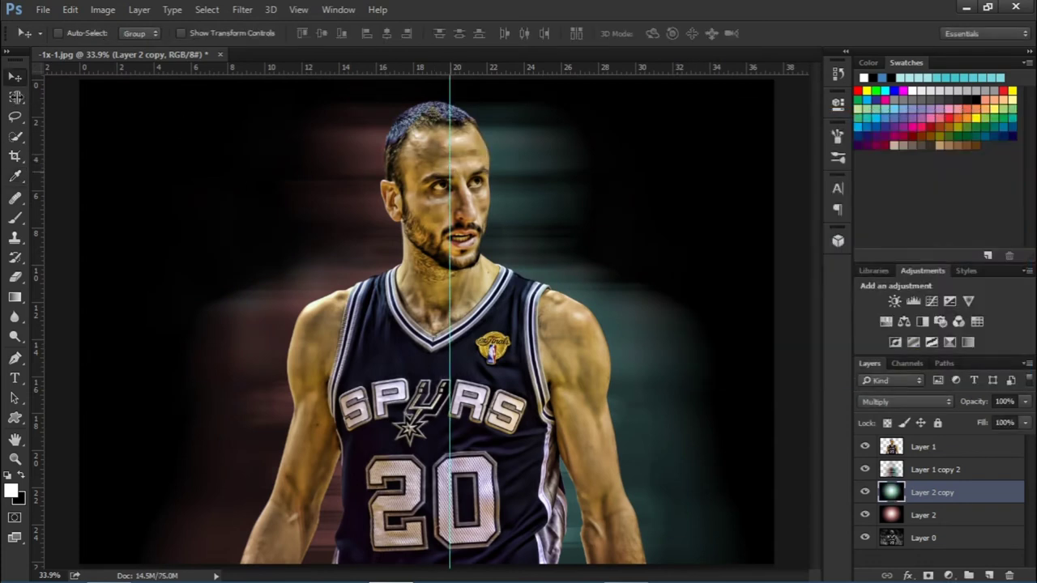
key("m")
left_click_drag(79, 83, 352, 443)
key("d")
left_click_drag(79, 79, 452, 572)
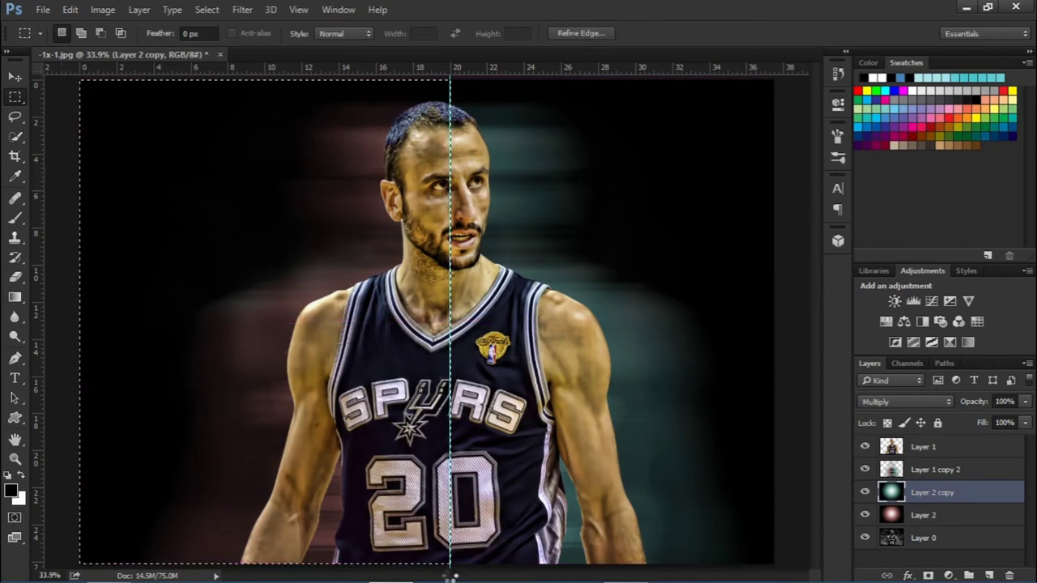
key("Delete")
key("ctrl+d")
Delete the half of the red Layer 2 gradient right of the centre guide.
key("alt+bracketleft")
left_click_drag(780, 76, 451, 575)
key("Delete")
key("ctrl+d")
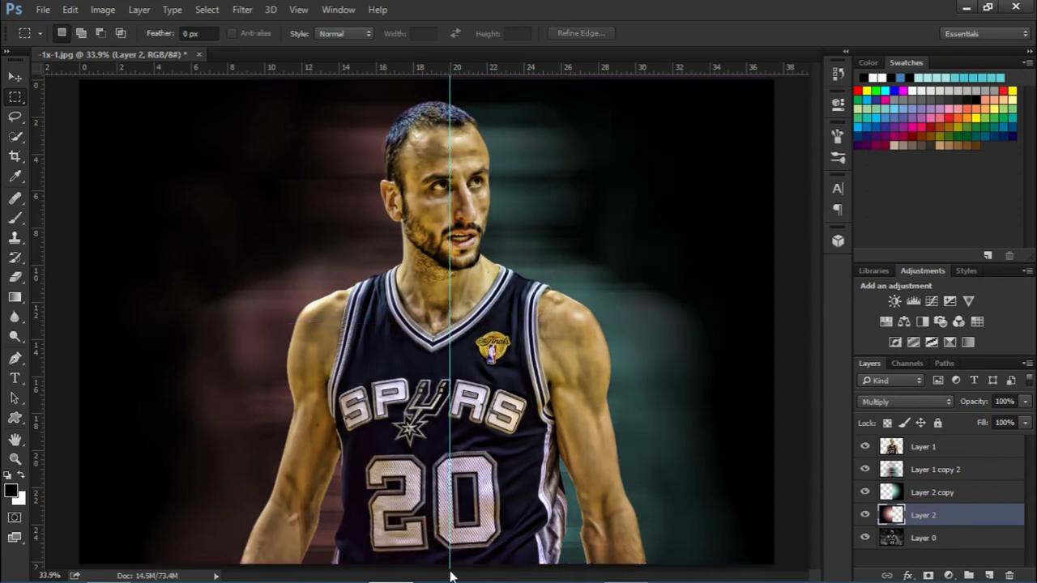
right_click(939, 515)
key("Escape")
key("ctrl+t")
key("Escape")
Remove the centre guide, and mirror the red Layer 2 gradient horizontally so it covers the right half of the image.
left_click_drag(450, 304, 32, 289)
key("ctrl+t")
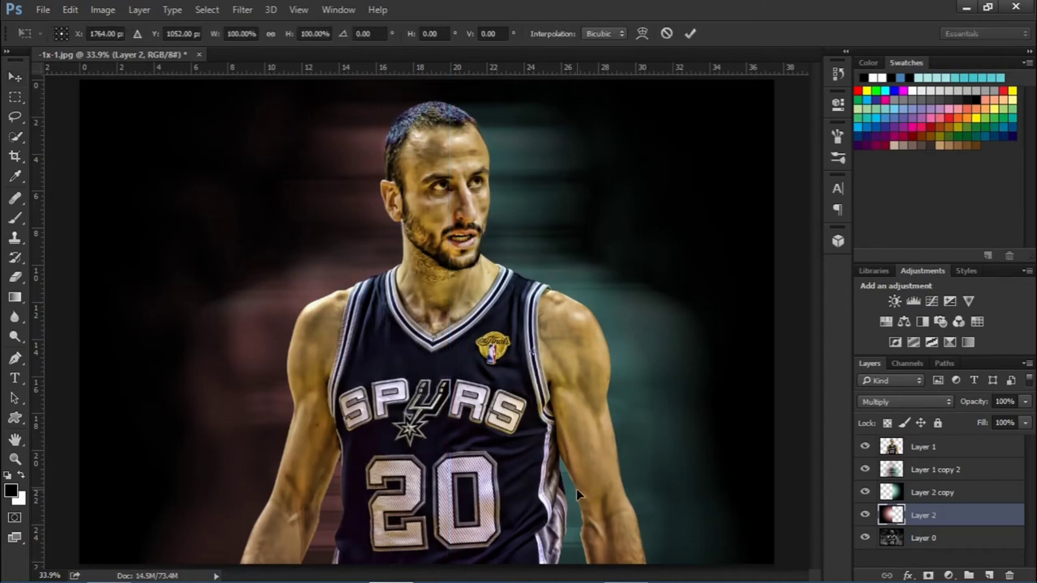
left_click(15, 459)
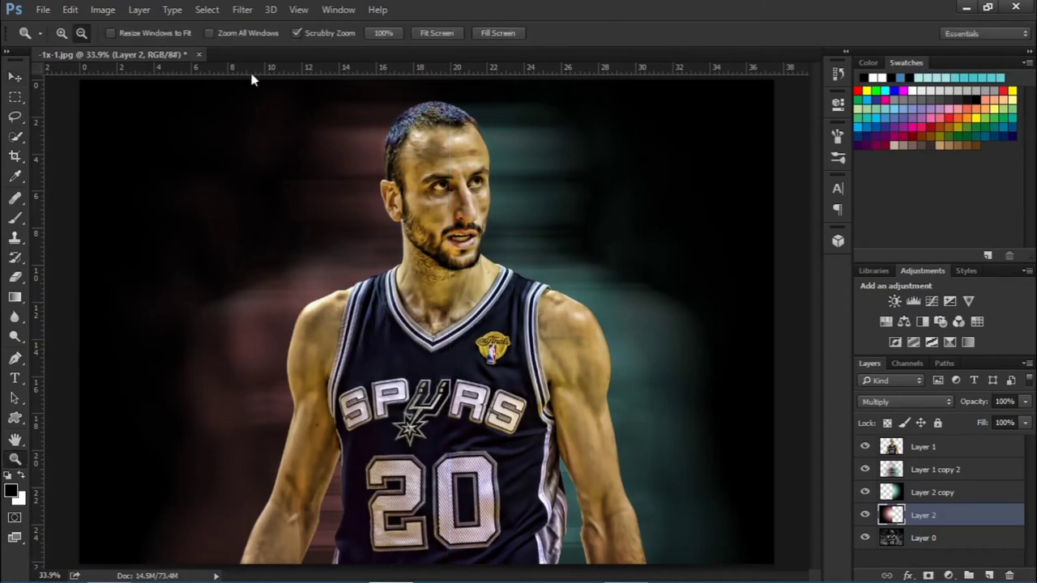
left_click(224, 271, "alt")
left_click(225, 271, "alt")
left_click(224, 272, "alt")
left_click(224, 271, "alt")
left_click(224, 272, "alt")
left_click(224, 271, "alt")
key("ctrl+t")
left_click_drag(354, 327, 253, 331)
left_click_drag(397, 352, 453, 345)
left_click(690, 33)
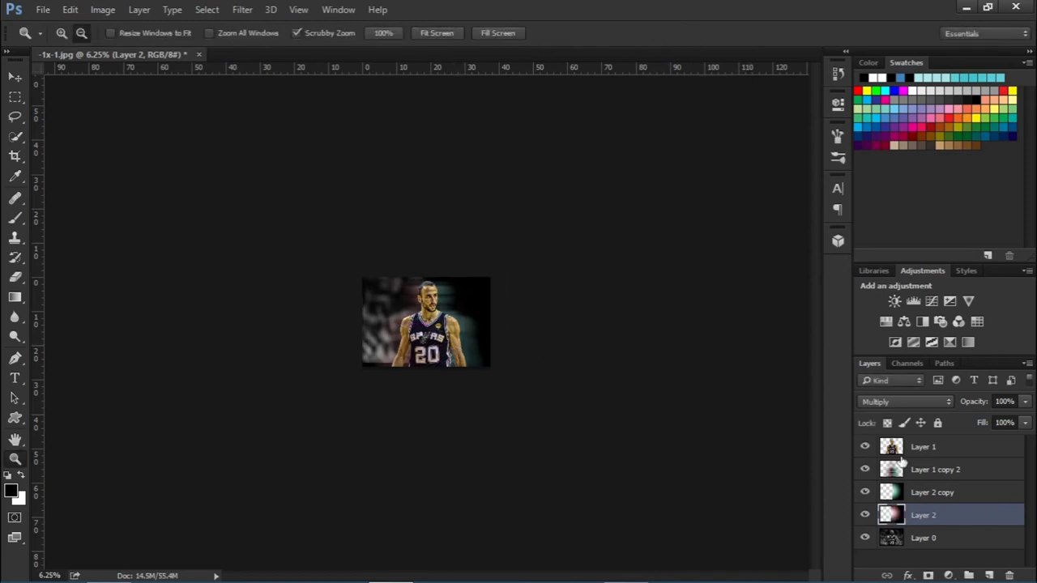
Mirror the teal Layer 2 copy horizontally to about -70.77% width and position it over the left half of the image.
left_click(930, 495)
key("ctrl+t")
mouse_move(539, 327)
left_mouse_down()
mouse_move(405, 327)
mouse_move(535, 327)
left_mouse_up()
left_click_drag(459, 355, 417, 352)
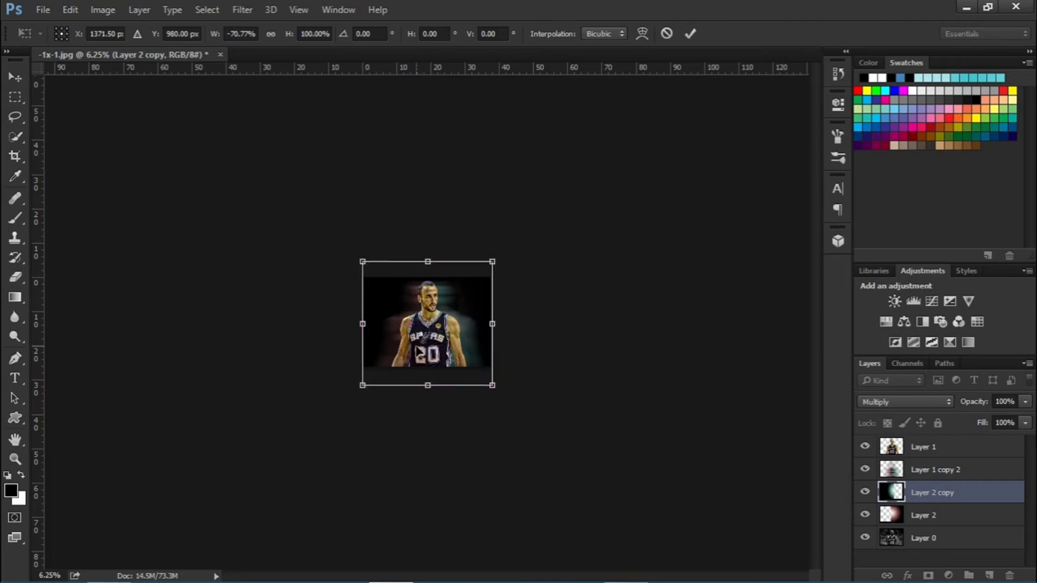
left_click(689, 34)
key("ctrl+0")
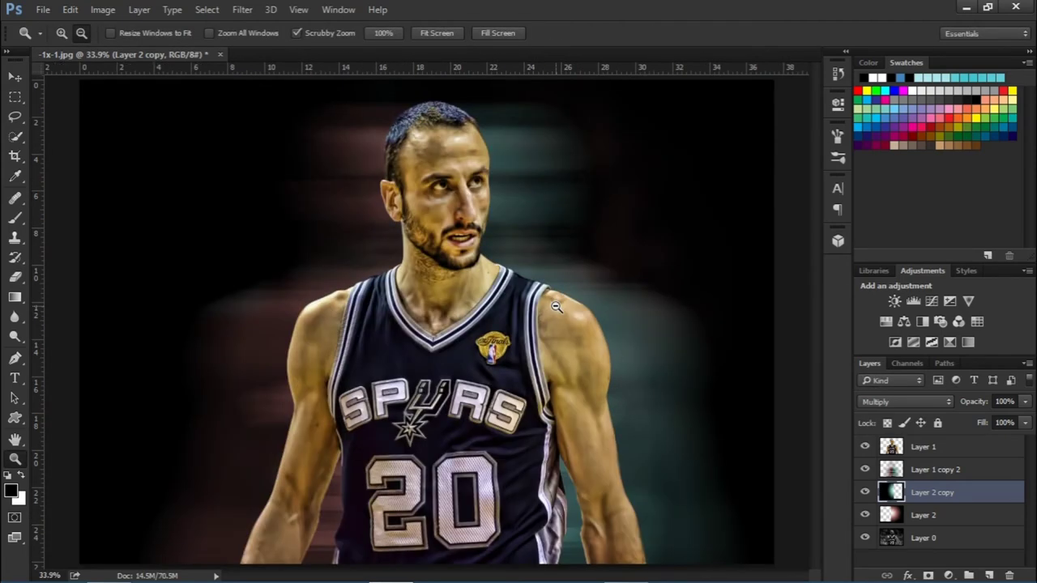
Place a blue light-effect image from File Explorer's Effects folder over the shoulder on the teal side, sized to fit the shoulder.
left_click(108, 569)
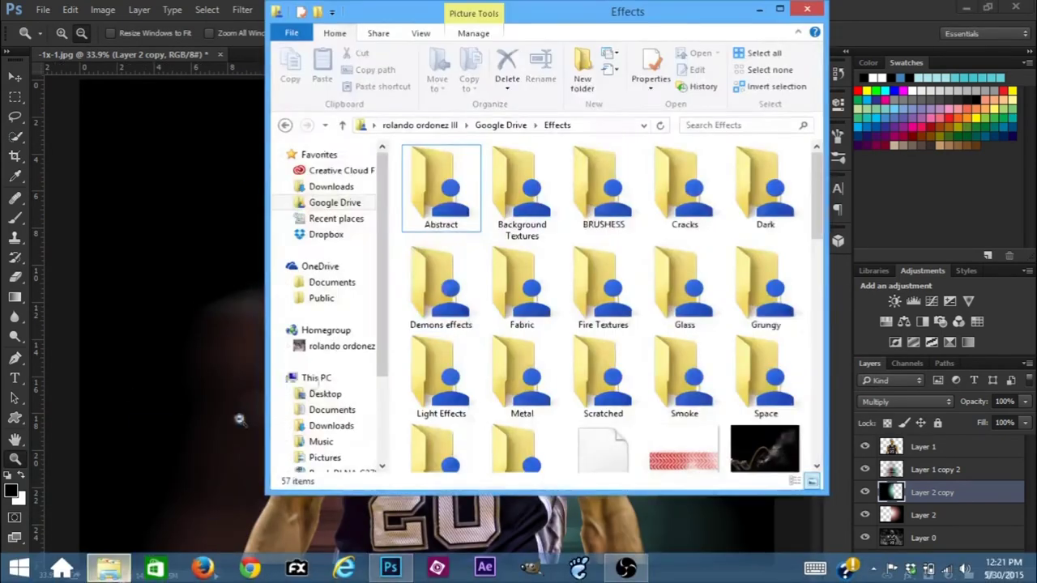
left_click_drag(818, 231, 802, 376)
scroll(490, 314, "down", 3)
left_click(578, 546)
left_click_drag(447, 358, 623, 363)
left_click_drag(616, 365, 606, 428)
left_click_drag(626, 386, 626, 383)
key("Return")
Set the placed light-effect layer's blending mode to Screen.
key("z")
left_click(905, 401)
left_click(879, 197)
Erase the light effect's hard rectangular edges around the shoulder with a 200 px eraser at 35% and 56% opacity and 68% flow.
left_click(19, 279)
left_click(77, 33)
left_click(89, 117)
left_click_drag(215, 35, 161, 36)
left_click_drag(294, 37, 296, 37)
left_click_drag(202, 39, 209, 39)
left_click(517, 232)
left_click(572, 251)
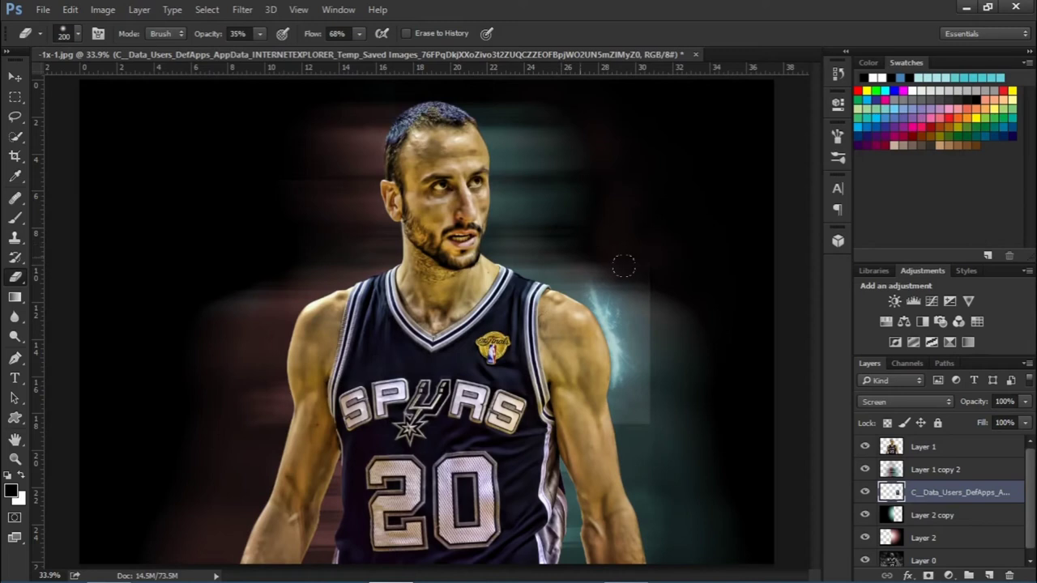
left_click_drag(638, 341, 648, 379)
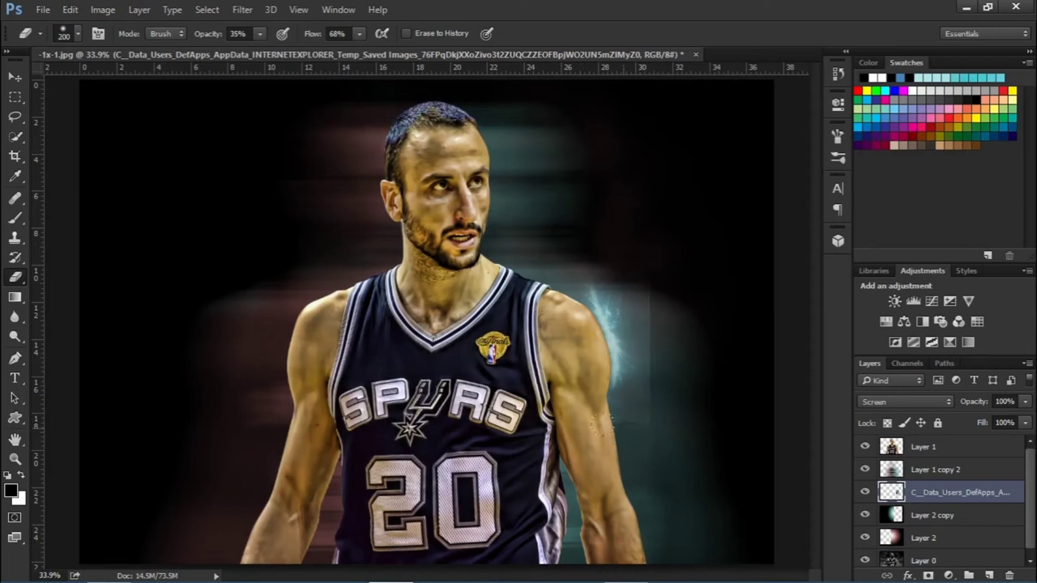
left_click_drag(618, 266, 640, 303)
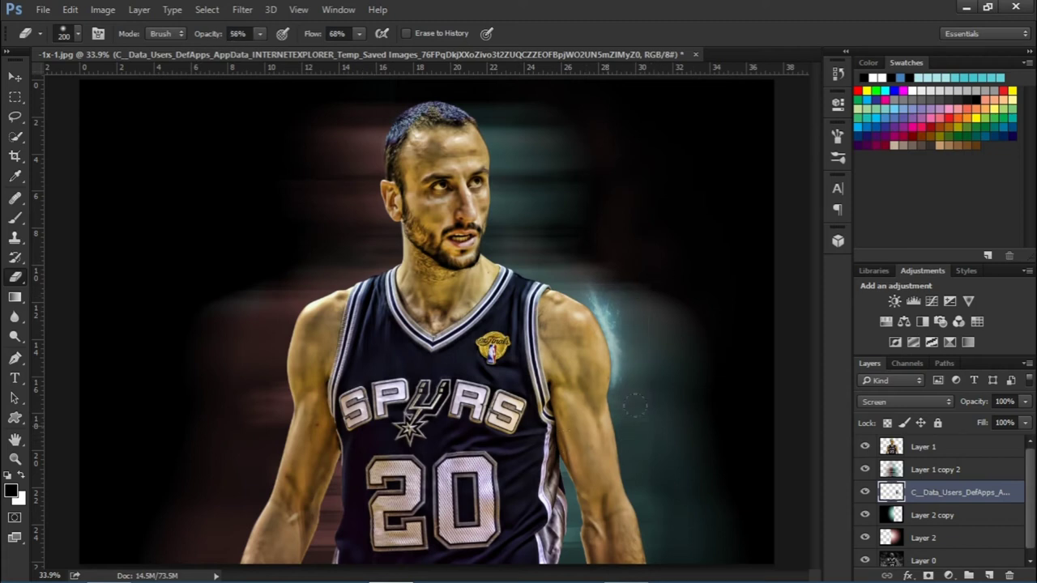
Transform the light effect so it follows the contour of the shoulder on the teal side.
key("ctrl+t")
left_click_drag(604, 424, 604, 447)
left_click_drag(625, 421, 624, 407)
key("Return")
key("e")
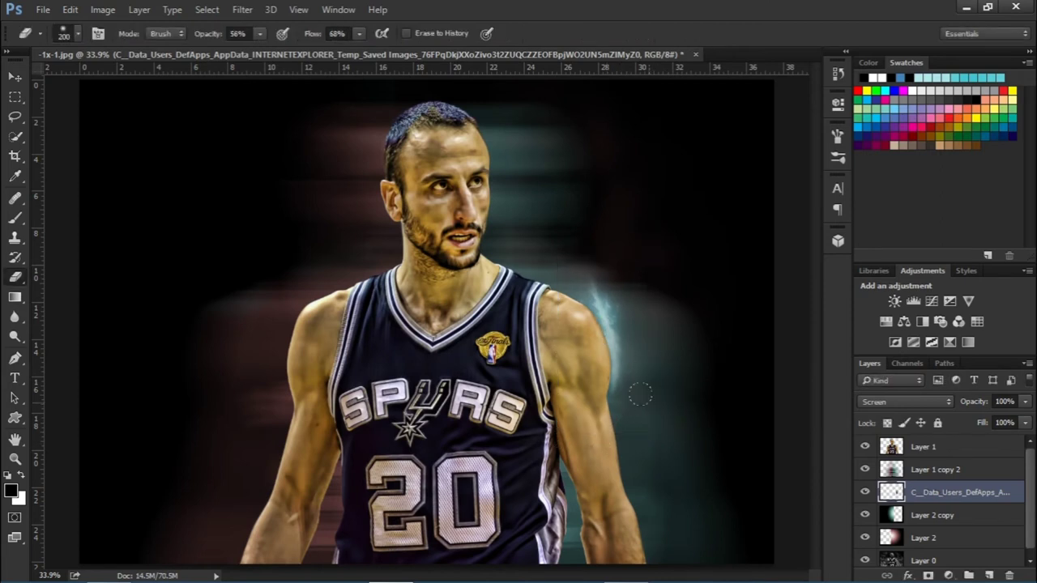
Warp the light effect around the teal-side shoulder with Liquify, using brush size 300 and pressure 100.
left_click(243, 9)
left_click(279, 127)
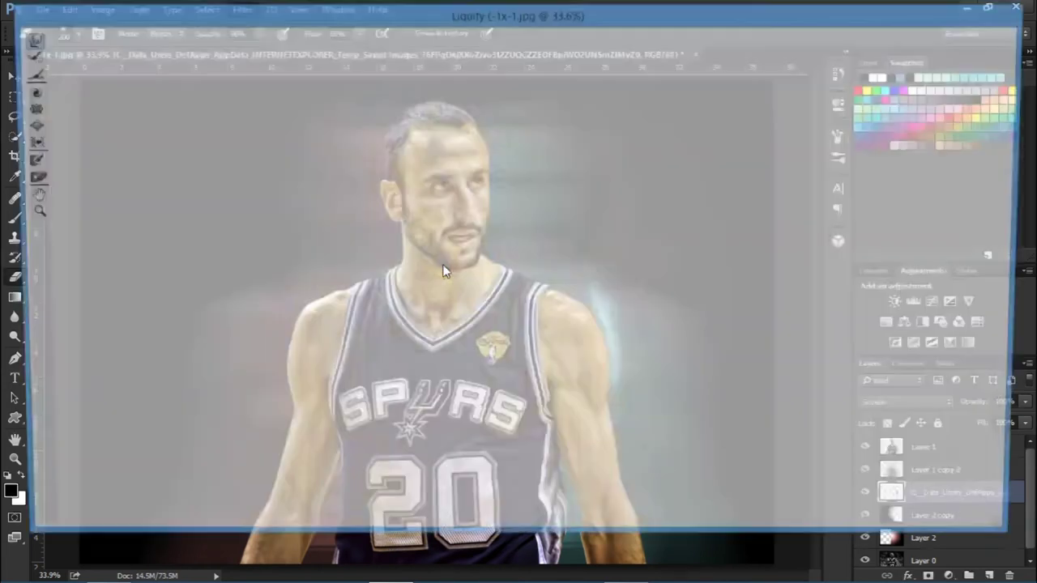
left_click(546, 253)
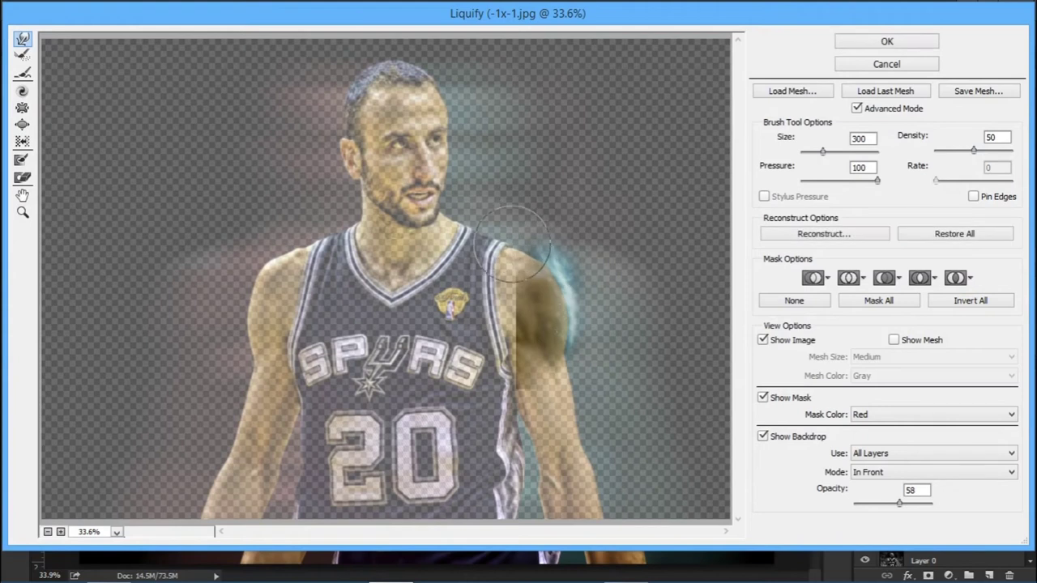
key("Escape")
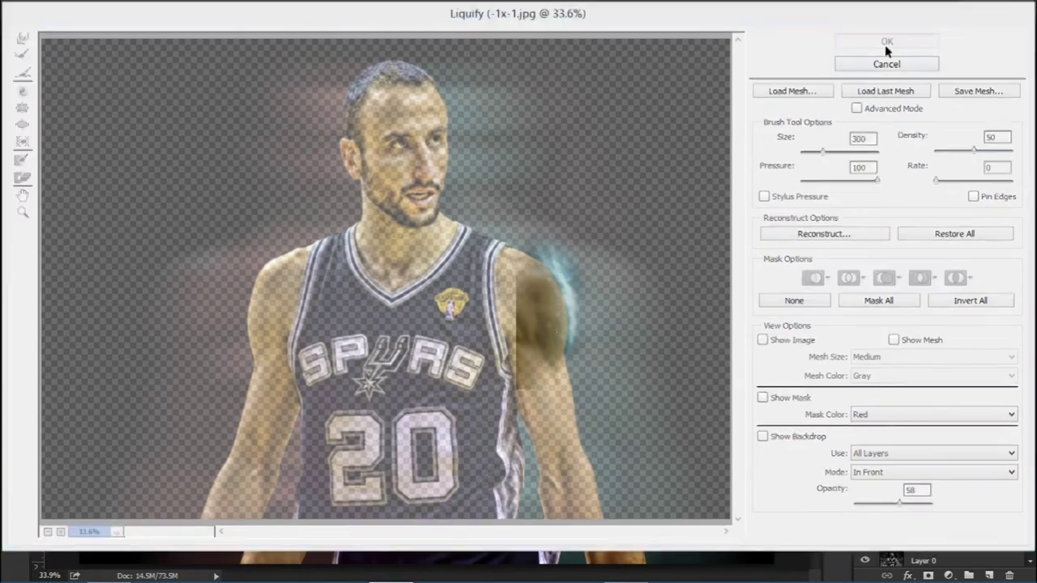
Colorize the shoulder light effect with hue 0 and saturation 25.
key("ctrl+u")
left_click(966, 313)
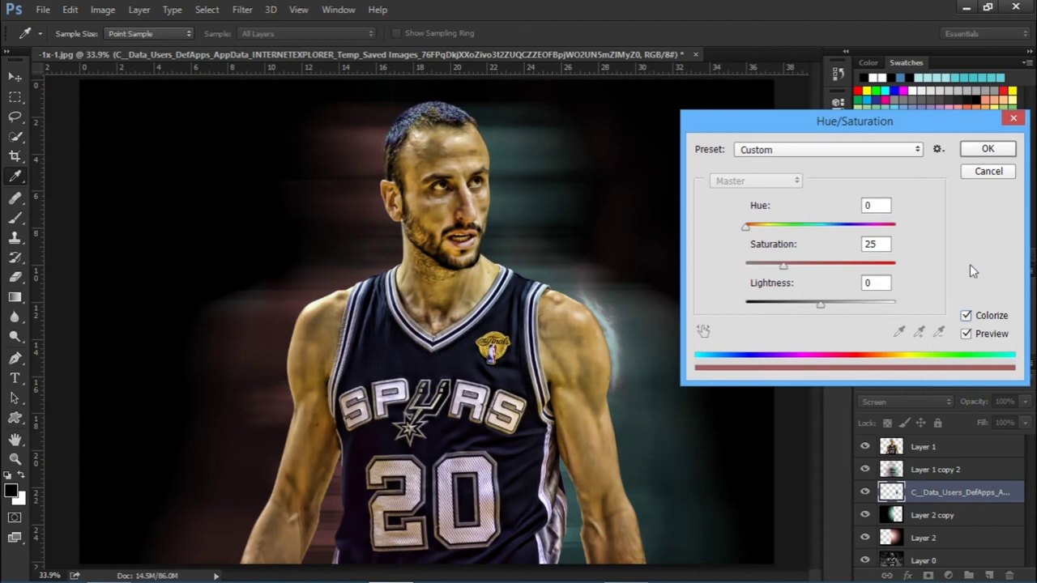
left_click(986, 147)
Duplicate the colorized light-effect layer and merge it with its copy.
key("ctrl+j")
key("ctrl+t")
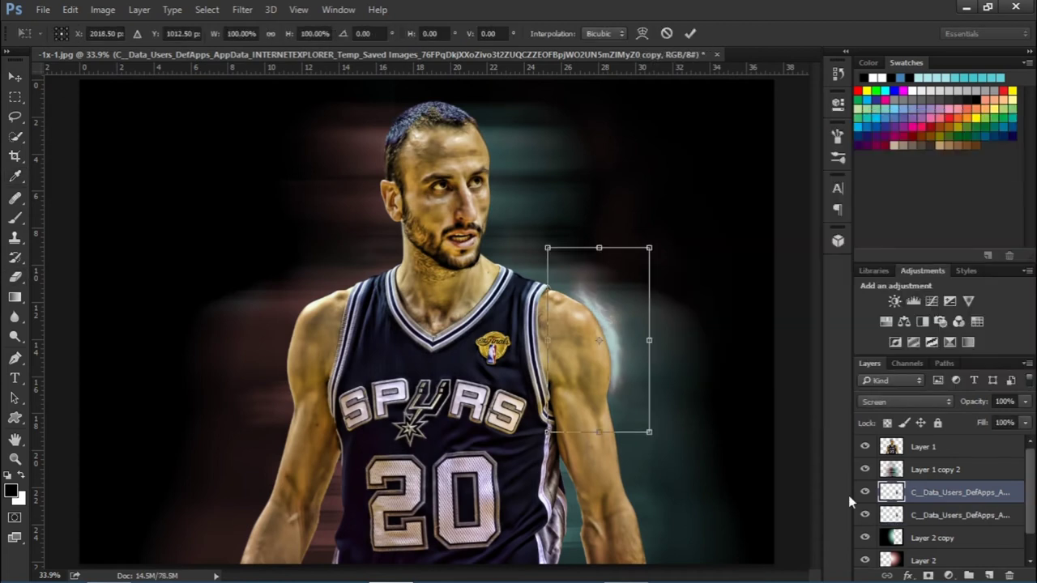
key("Return")
left_click(962, 519)
left_click(952, 492, "shift")
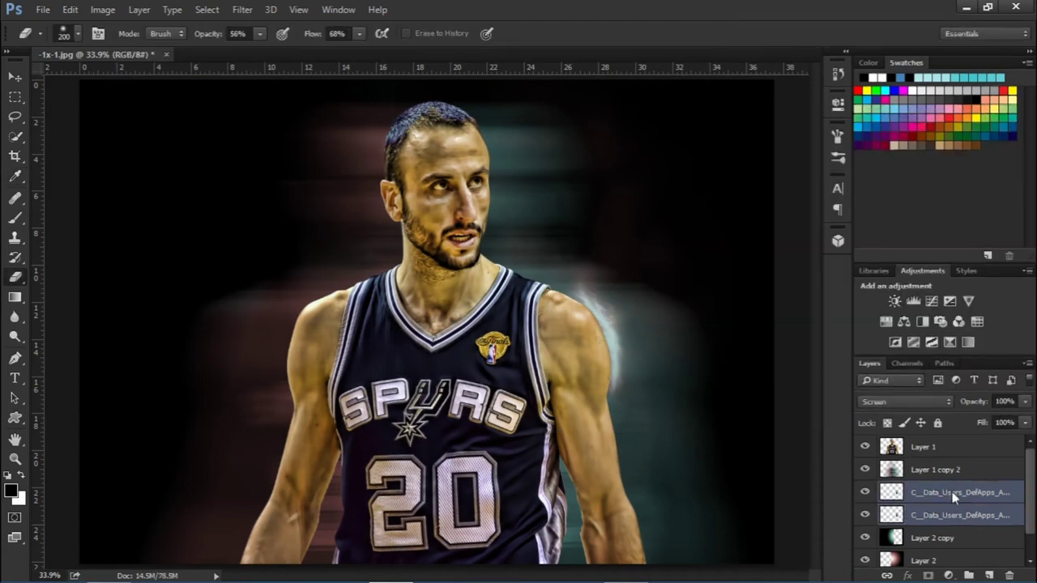
right_click(951, 492)
left_click(775, 393)
Duplicate the merged glow, move the copy behind the shoulder on the red side, and rotate it about -155.31°.
key("ctrl+j")
key("v")
left_click_drag(613, 282, 243, 301)
key("ctrl+t")
left_click_drag(320, 483, 225, 191)
left_click_drag(254, 305, 308, 316)
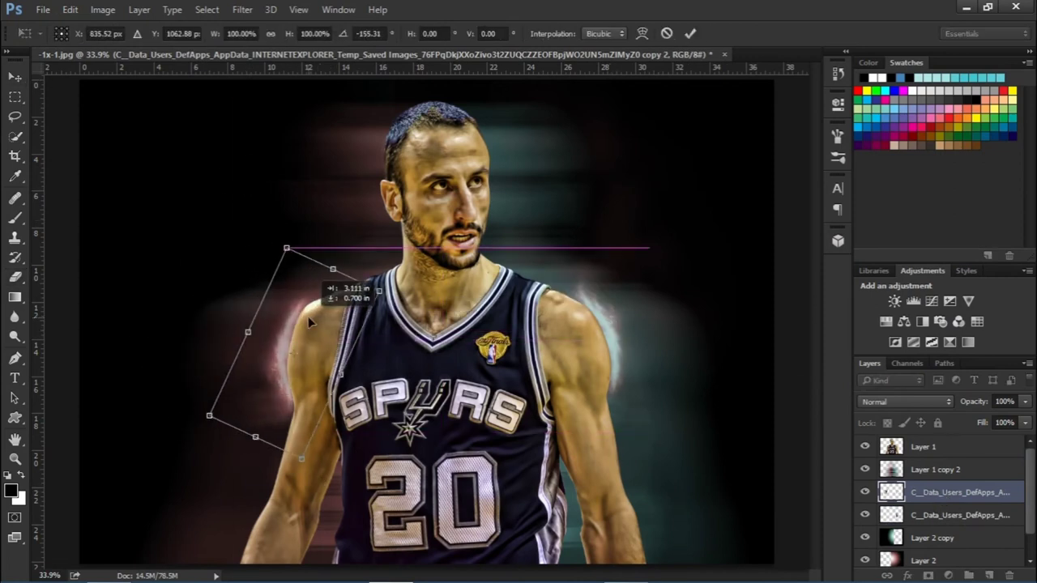
left_click(690, 33)
Apply Liquify to the glow behind the red-side shoulder with a brush size of 300.
left_click(242, 10)
left_click(311, 127)
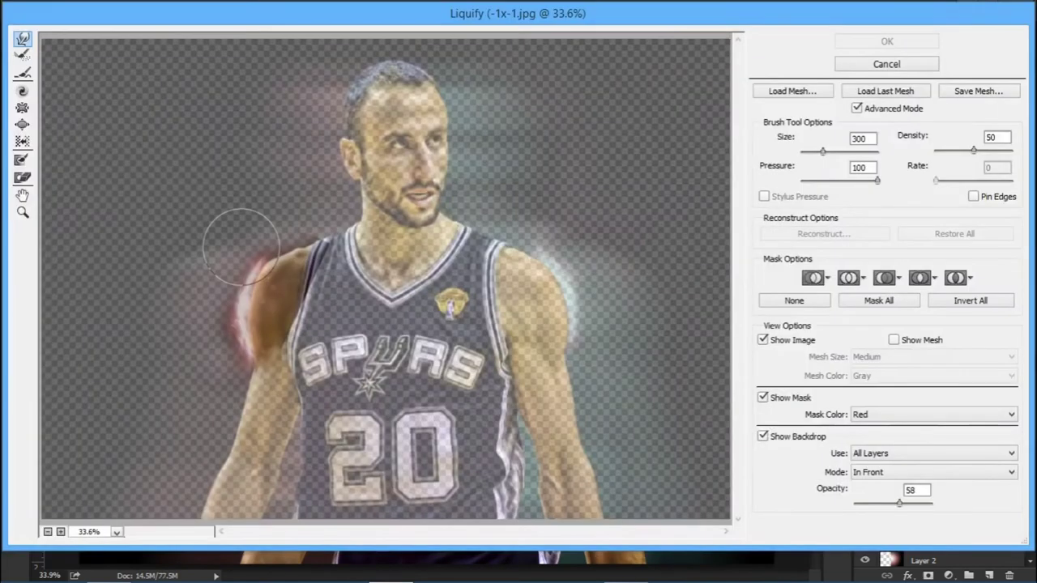
left_click(885, 41)
Colorize the red-side shoulder glow with hue 182 and saturation 25.
key("ctrl+u")
left_click(966, 315)
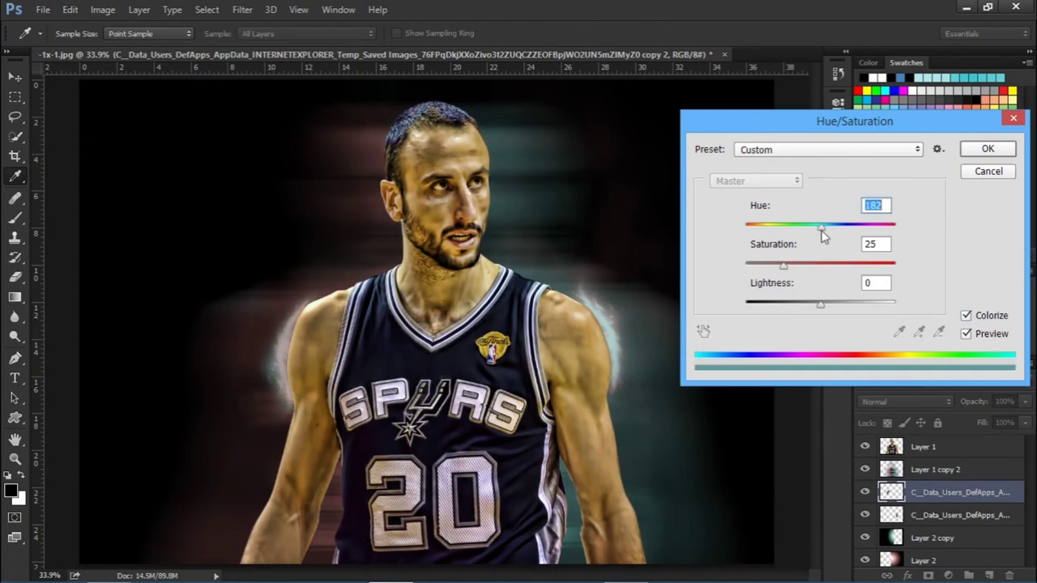
left_click(982, 150)
Duplicate the red-side shoulder glow and merge it with its copy.
key("ctrl+j")
right_click(941, 514)
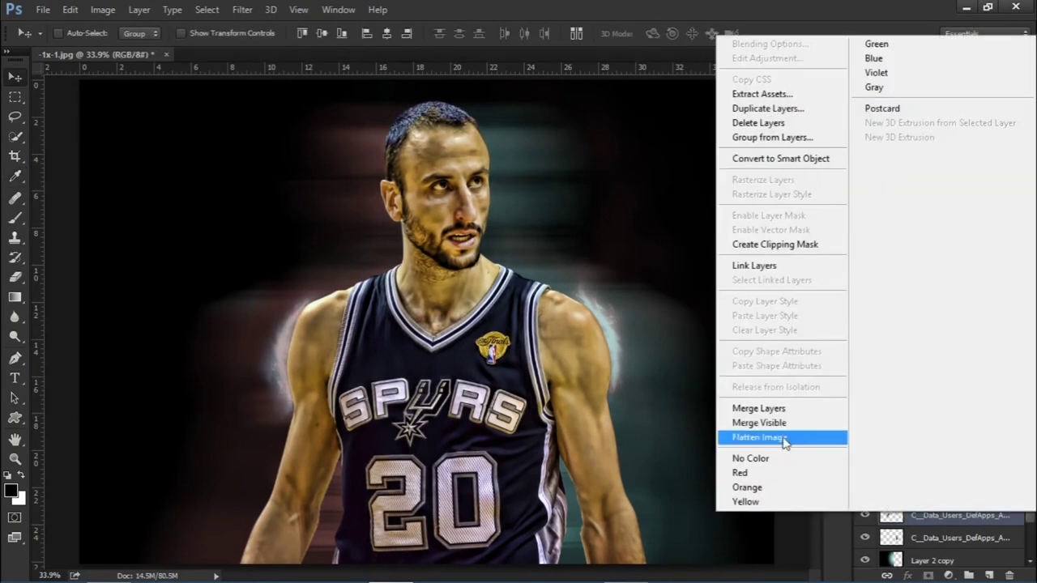
left_click(782, 435)
Rename the upper glow layer Blue and the lower glow layer Red.
double_click(940, 491)
type("Blue")
double_click(940, 514)
type("Red")
key("Return")
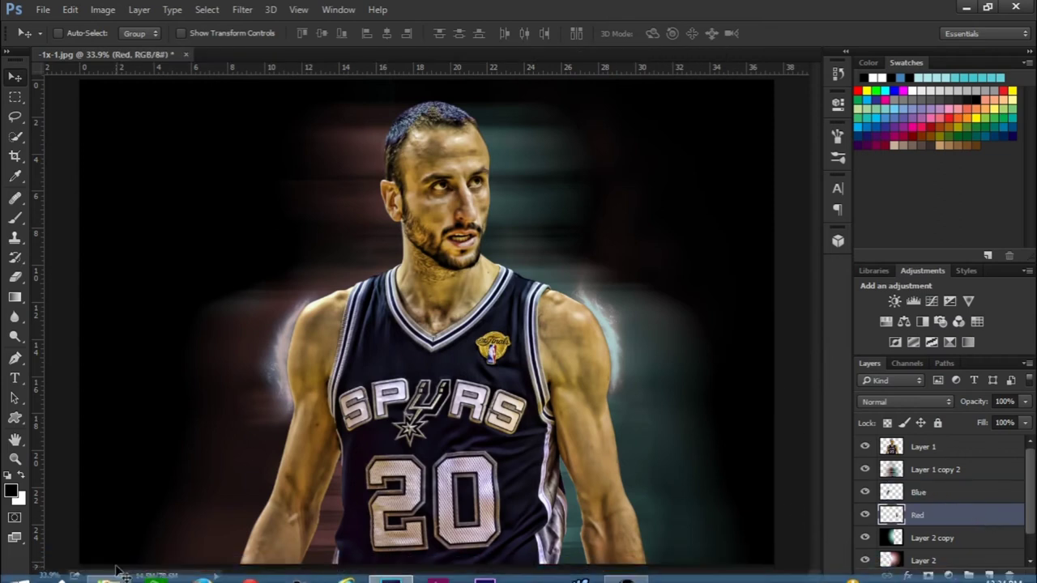
left_click(297, 567)
scroll(648, 402, "down", 5)
left_click_drag(815, 413, 813, 200)
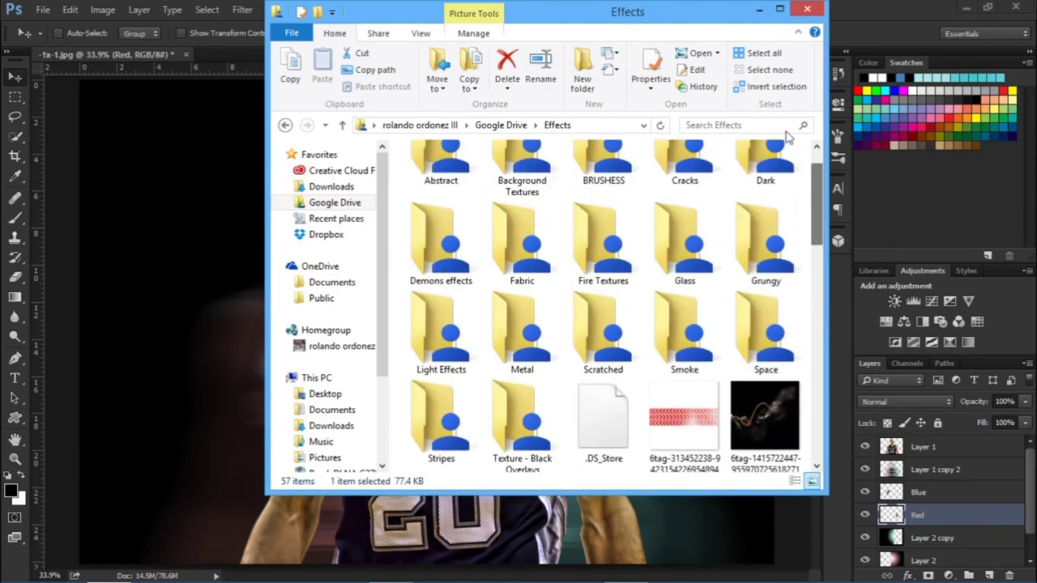
left_click(759, 11)
Try merging Layer 2 copy with Layer 2, and undo the merge.
left_click(932, 538)
left_click(923, 559, "shift")
right_click(924, 559)
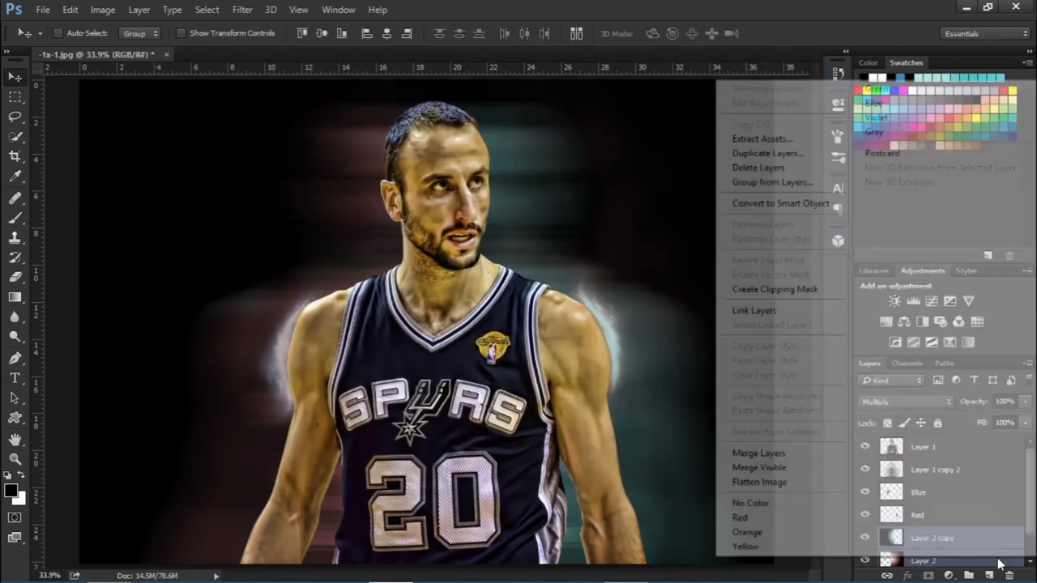
left_click(801, 455)
key("ctrl+z")
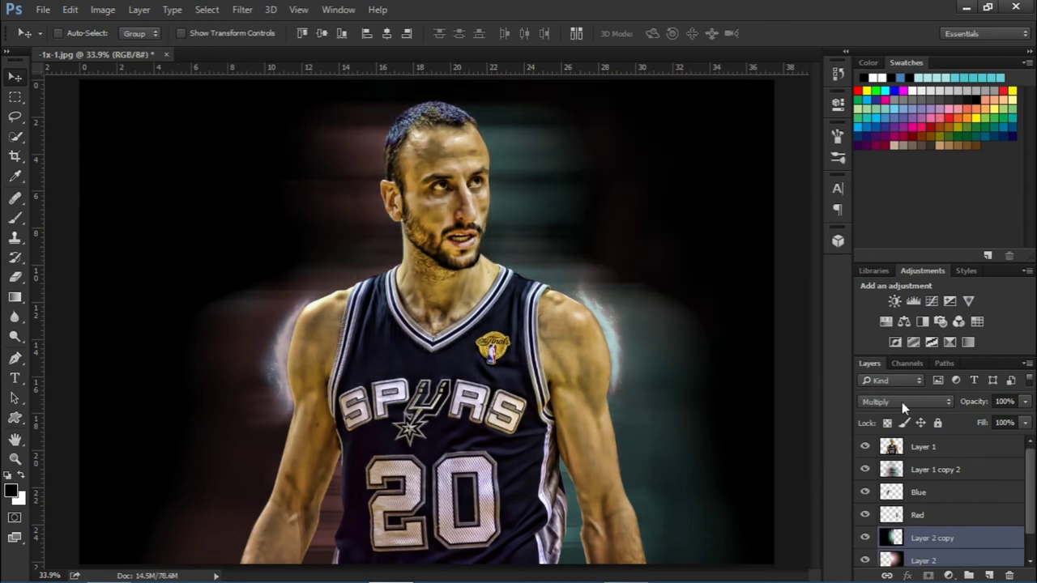
Add a new layer above Layer 2 copy and set up a 1200 px smoke brush with white as the foreground colour.
left_click(989, 575)
key("b")
left_click(72, 33)
scroll(374, 258, "down", 3)
mouse_move(374, 255)
left_mouse_down()
mouse_move(377, 452)
mouse_move(406, 417)
left_mouse_up()
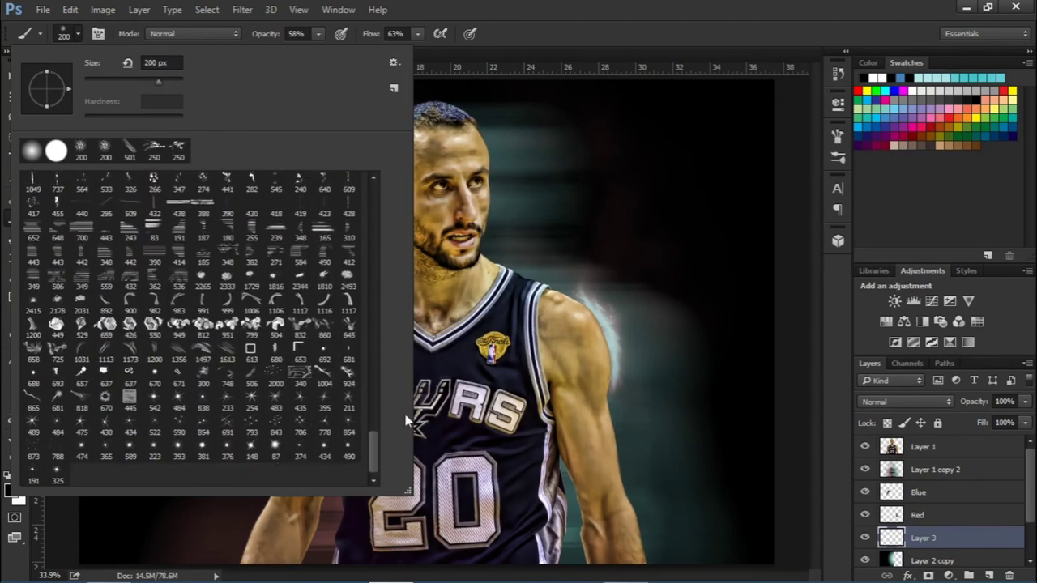
double_click(203, 348)
left_click(23, 476)
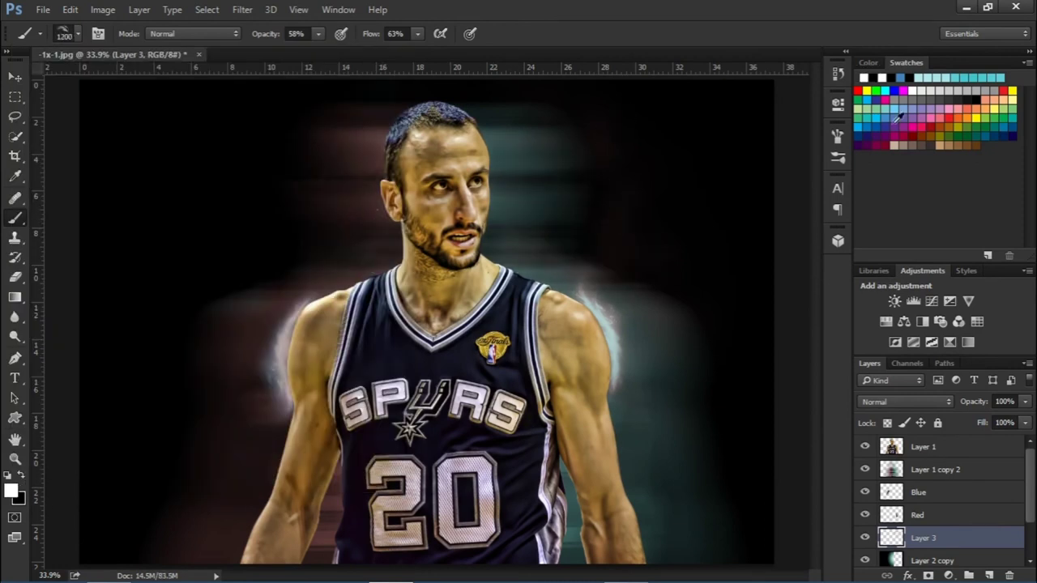
Stamp white smoke at 1161 px behind the head and, with the tip angled 90°, beside the arm on the red side.
left_click(837, 135)
key("F5")
left_click_drag(470, 107, 383, 261)
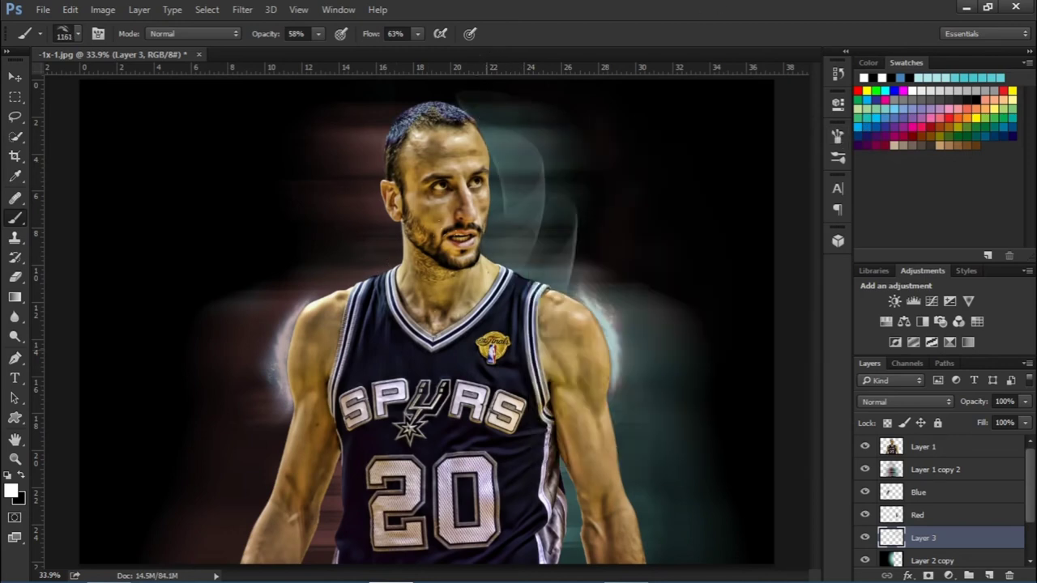
left_click(837, 159)
mouse_move(773, 301)
left_mouse_down()
mouse_move(748, 306)
mouse_move(784, 277)
left_mouse_up()
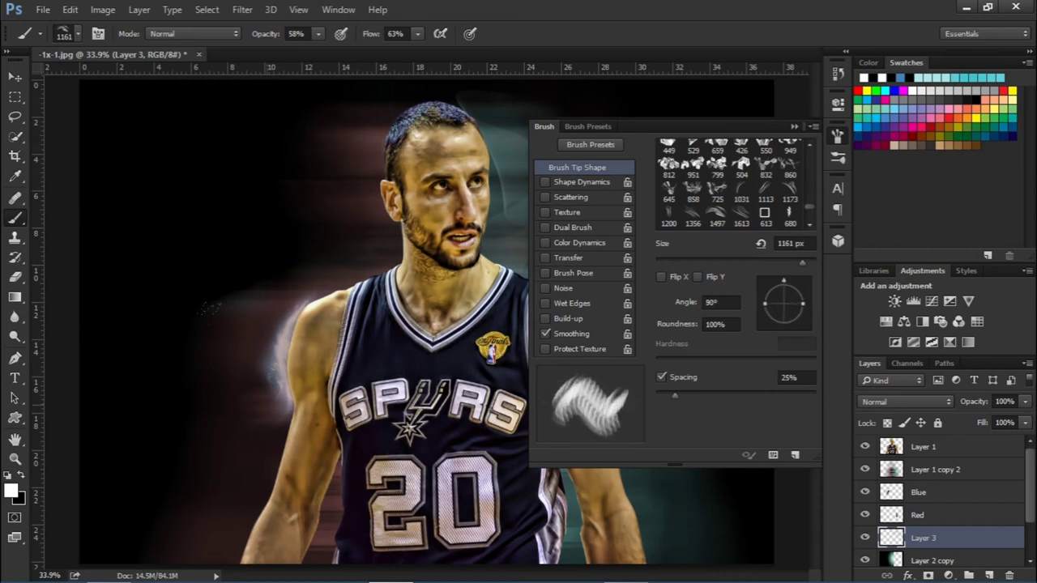
left_click(194, 367)
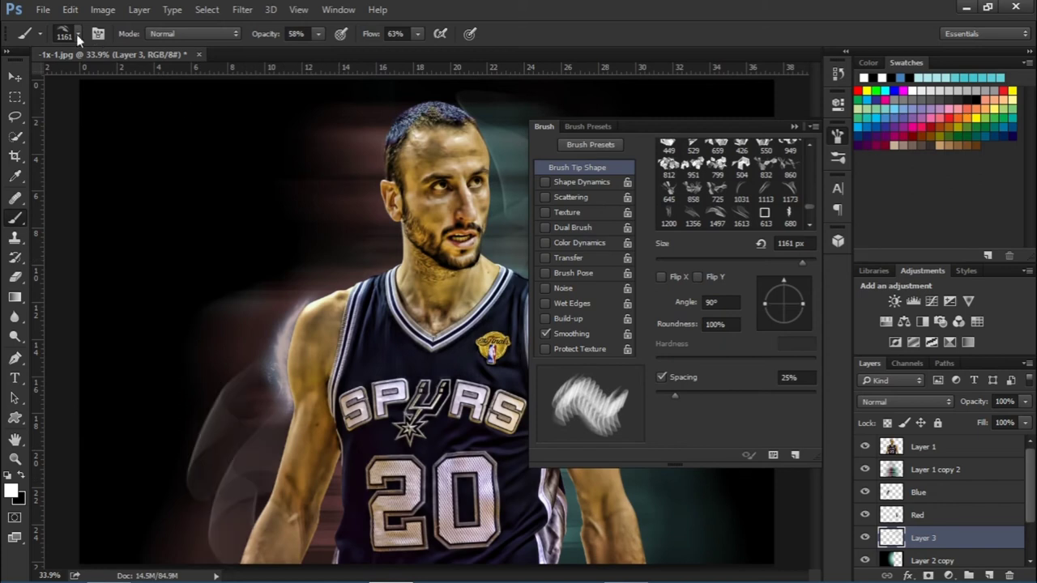
Stamp more smoke over the red half with the 1031 px tip angled 51° and the 1613 px tip.
left_click(77, 36)
double_click(81, 350)
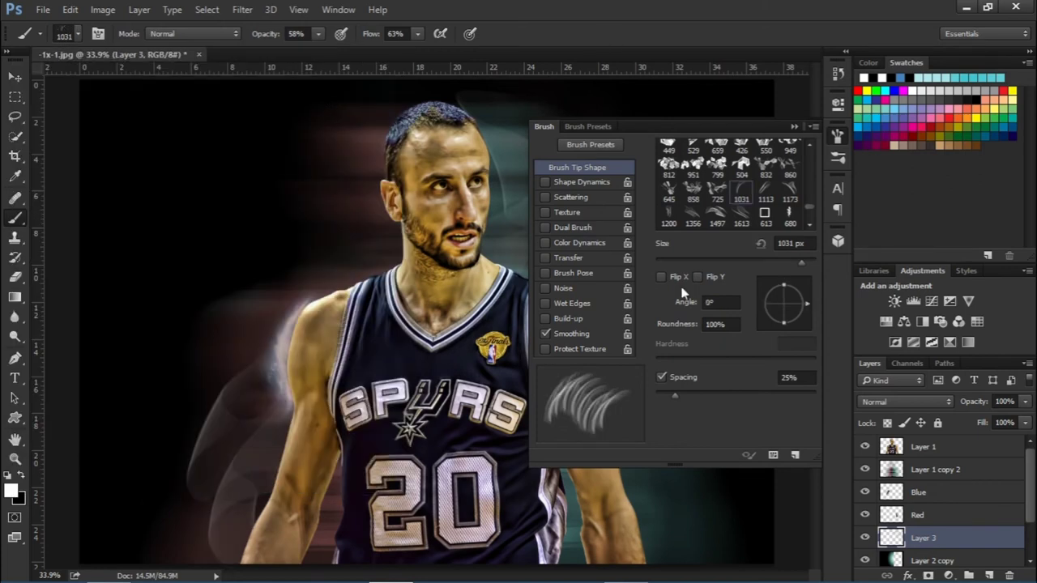
left_click_drag(799, 301, 797, 285)
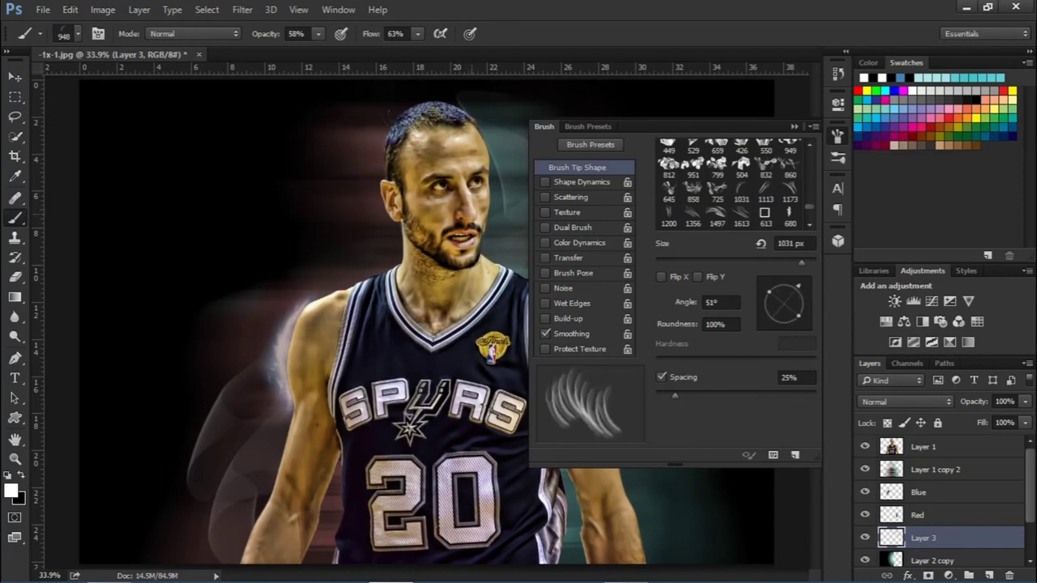
left_click(741, 216)
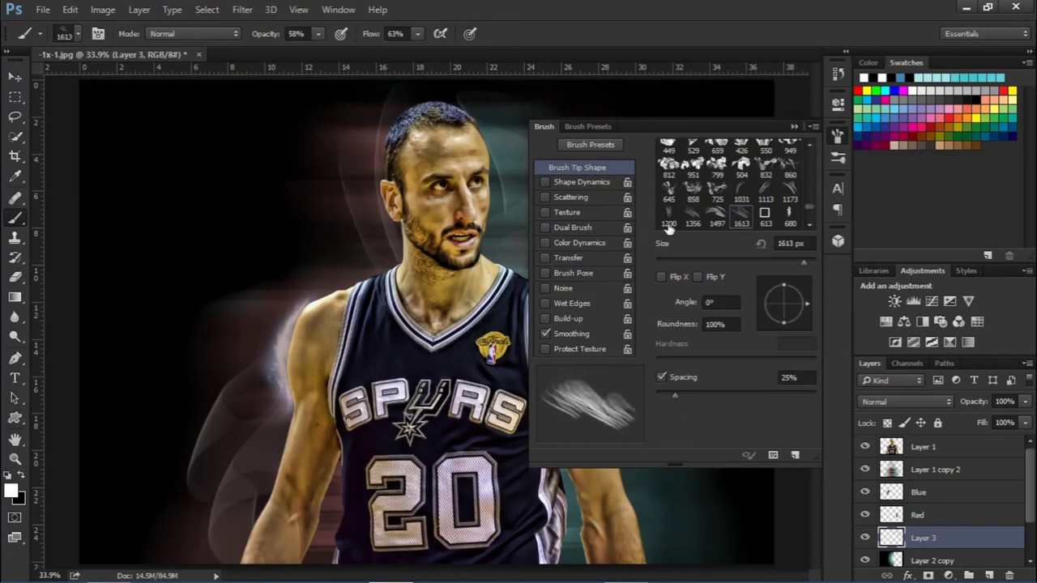
left_click(134, 178)
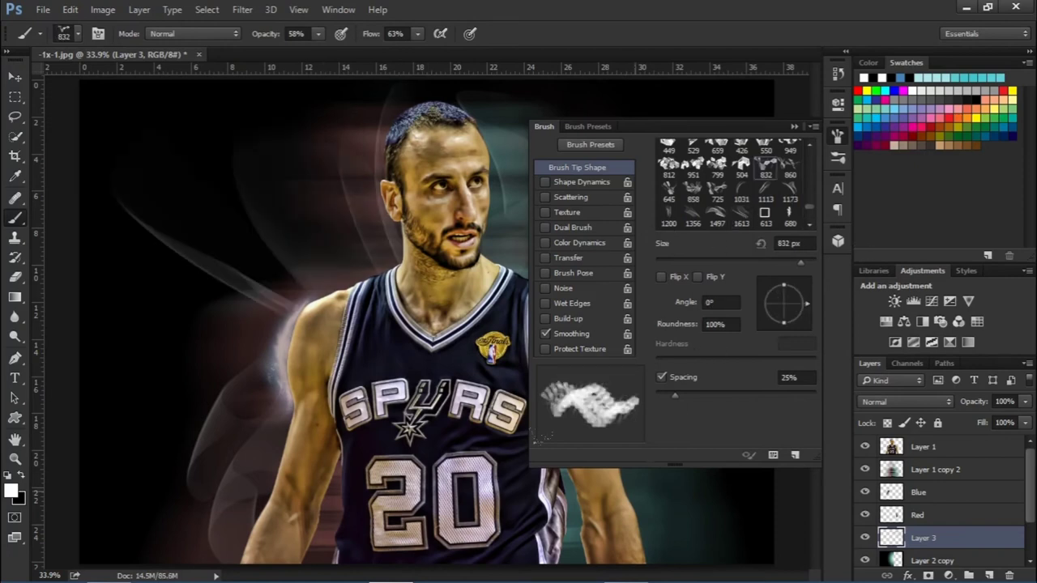
Choose the 812 px polygon brush tip and stamp shapes beside the arm on the teal side.
left_click(669, 166)
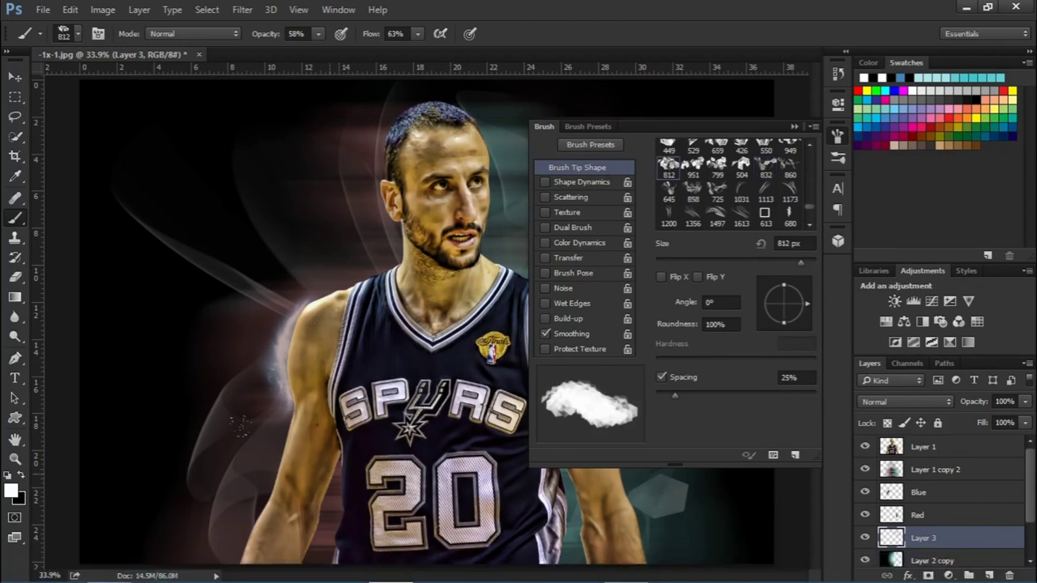
left_click(608, 526)
left_click(838, 138)
left_click(604, 407)
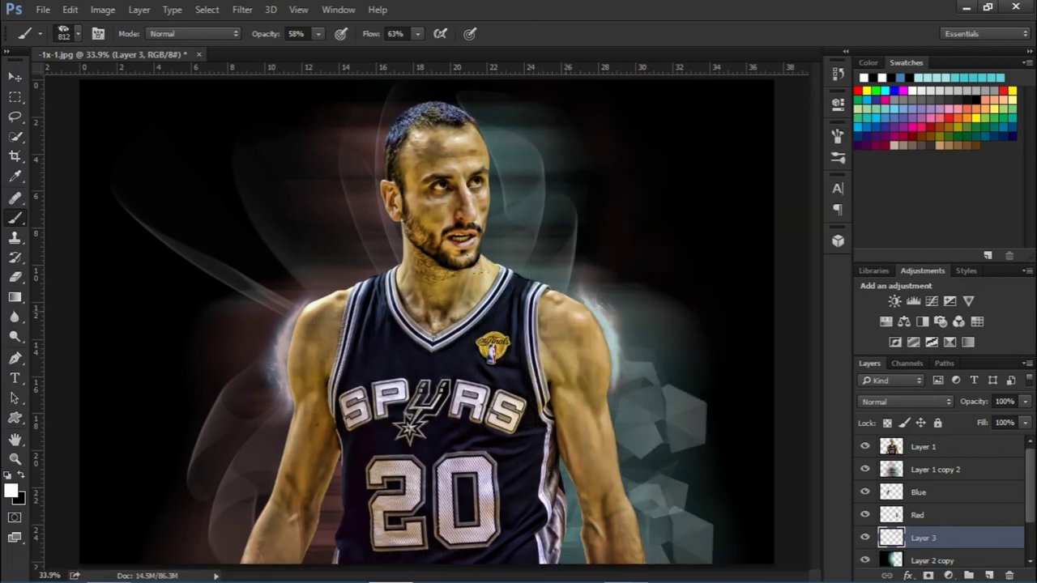
Replace the painted Layer 3 with an empty layer and stamp 812 px polygons along the player's teal side from arm to head.
key("Delete")
left_click(989, 576)
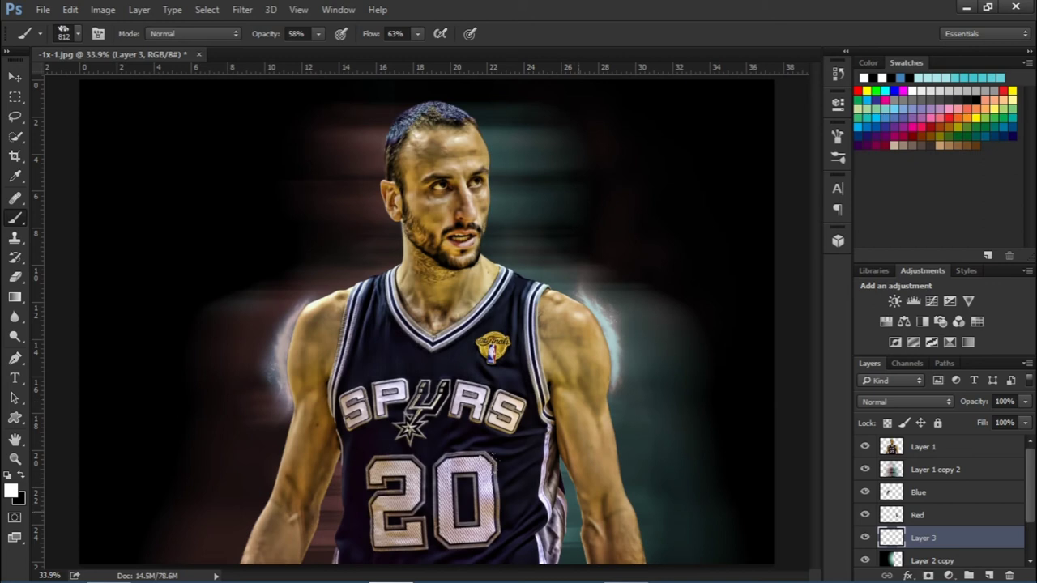
left_click(651, 514)
left_click(646, 446)
left_click(642, 367)
left_click(565, 262)
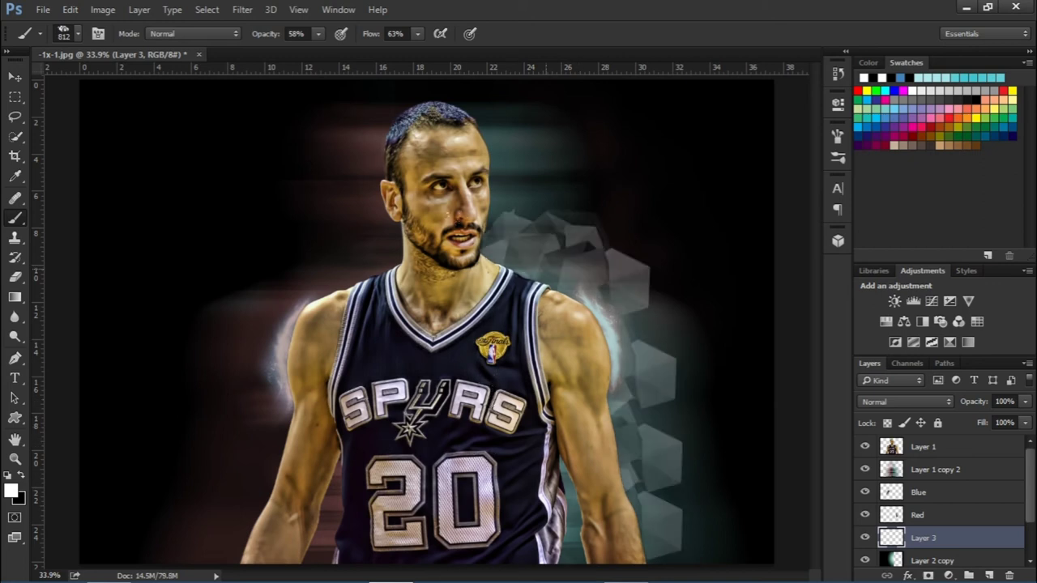
left_click(543, 176)
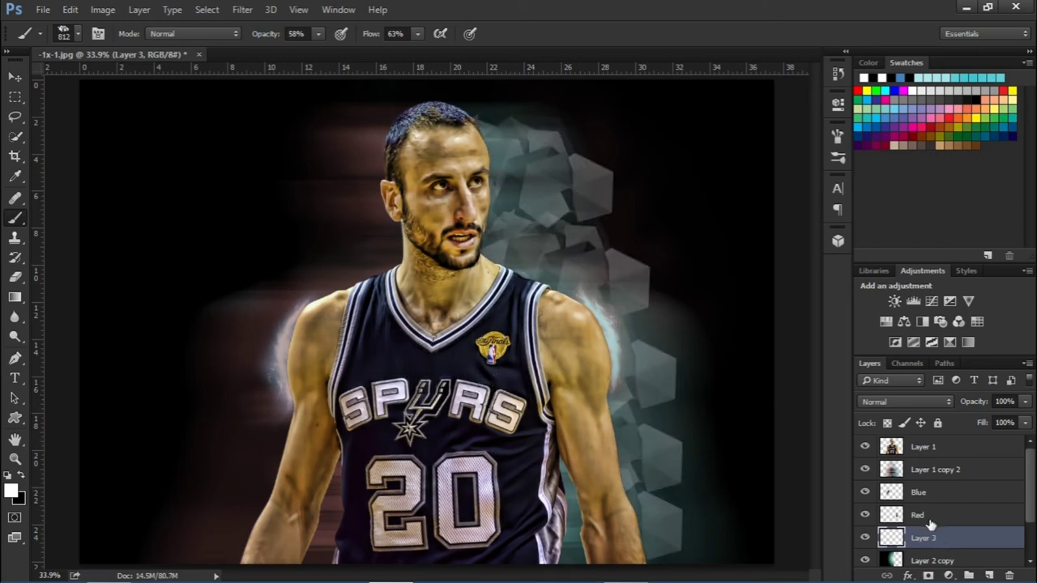
Apply a Hue/Saturation adjustment with Colorize to the polygon layer, Layer 3.
key("ctrl+u")
left_click(968, 313)
left_click(987, 145)
Add a pure red solid colour fill layer above Layer 3.
left_click(947, 577)
left_click(933, 250)
left_click(661, 211)
left_click(818, 199)
Try Screen and Lighten on the red colour fill layer, and set its blending mode to Soft Light.
left_click(905, 401)
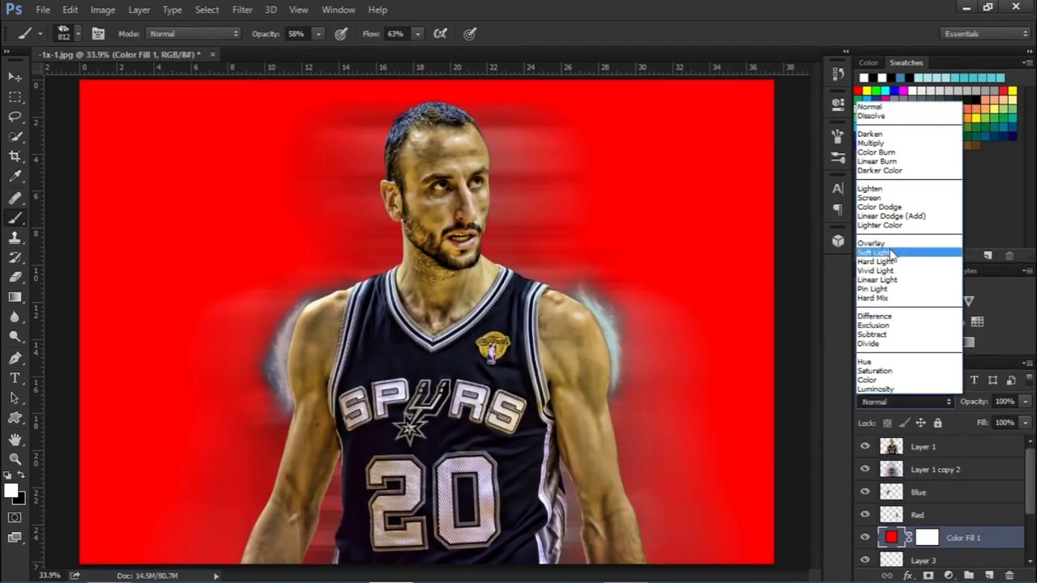
left_click(887, 197)
left_click(905, 401)
left_click(923, 190)
key("Down")
key("Down")
key("Down")
key("Down")
key("Down")
key("Down")
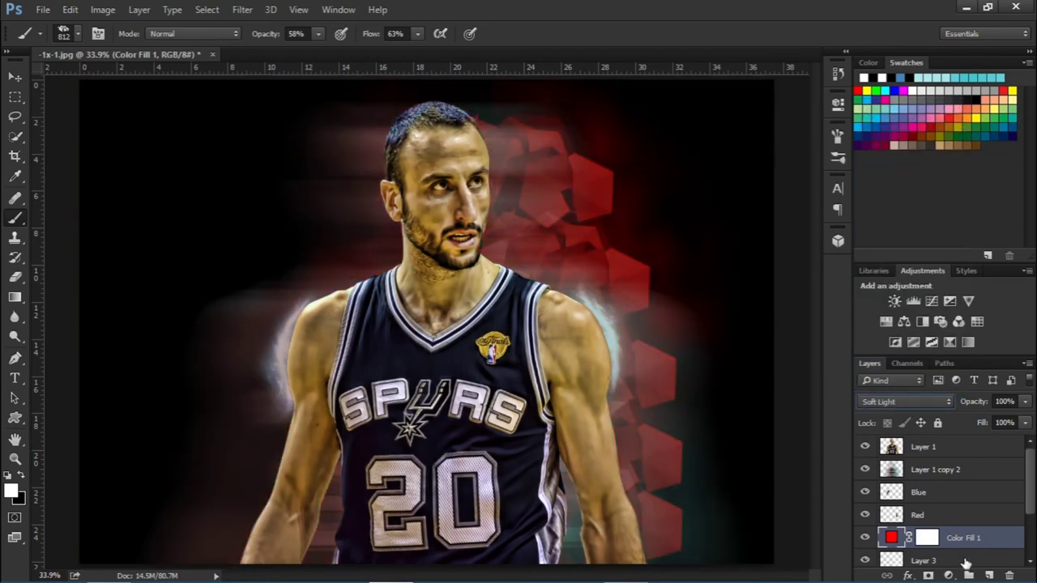
right_click(965, 563)
left_click(759, 460)
left_click(1005, 534)
scroll(1004, 534, "down", 3)
left_click(972, 535)
left_click(15, 156)
left_click(15, 137)
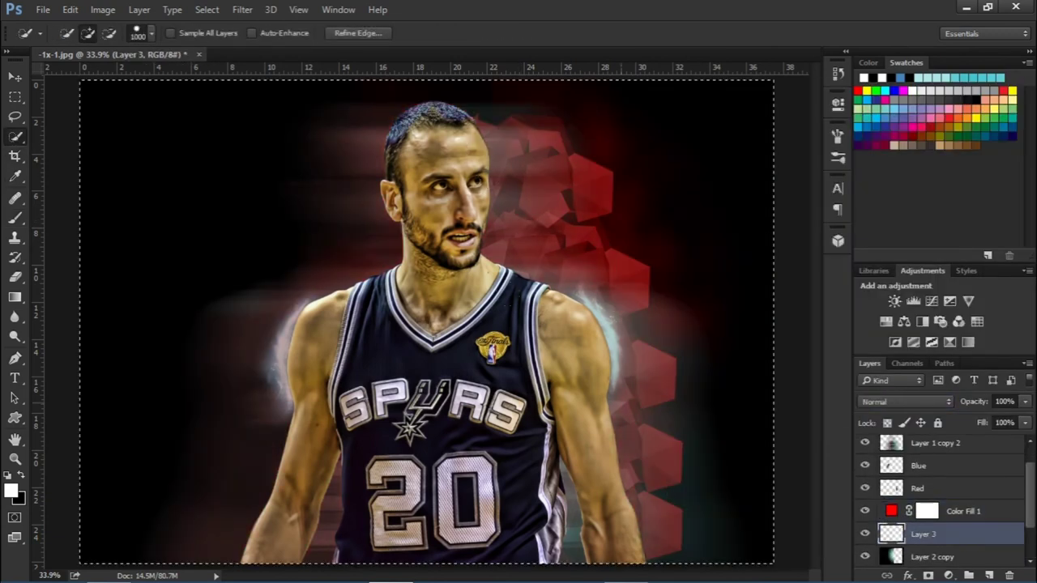
right_click(955, 533)
left_click(822, 16)
Compare the image with and without the red colour fill, and delete the colour fill layer.
left_click(864, 511)
left_click(864, 512)
left_click(863, 511)
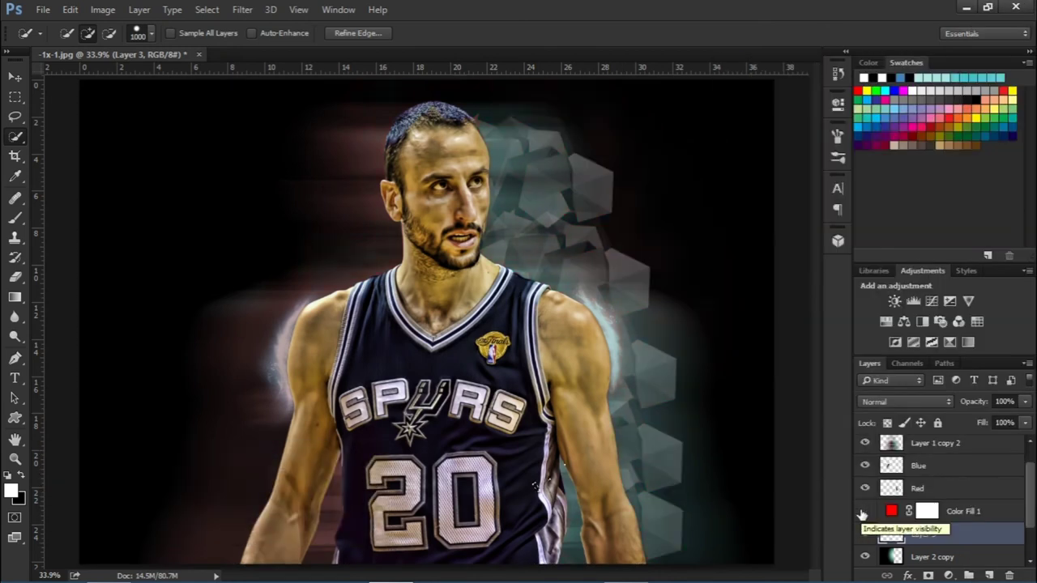
left_click(970, 513)
right_click(972, 515)
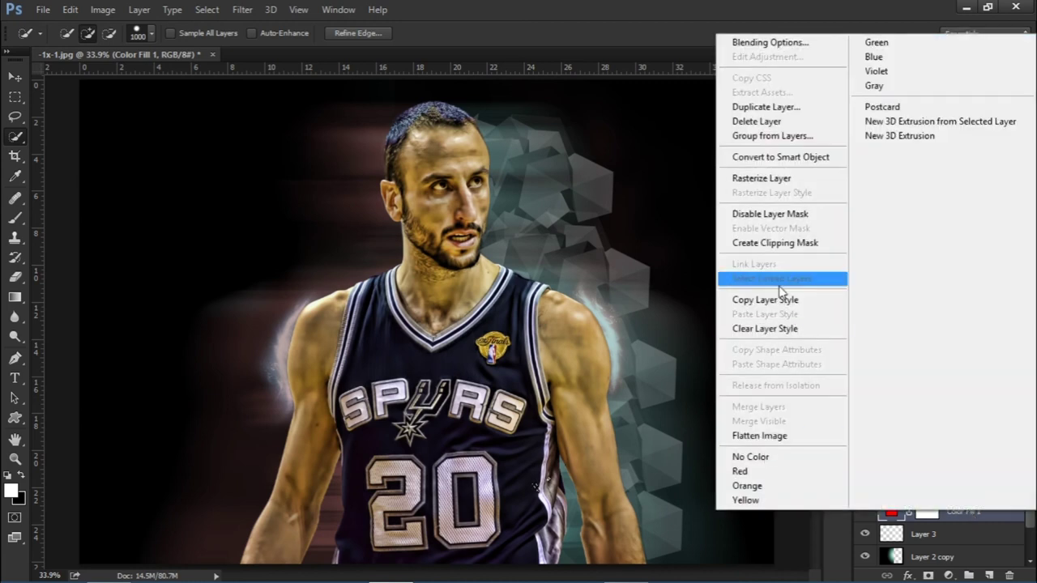
left_click(784, 123)
left_click(864, 513)
left_click(864, 514)
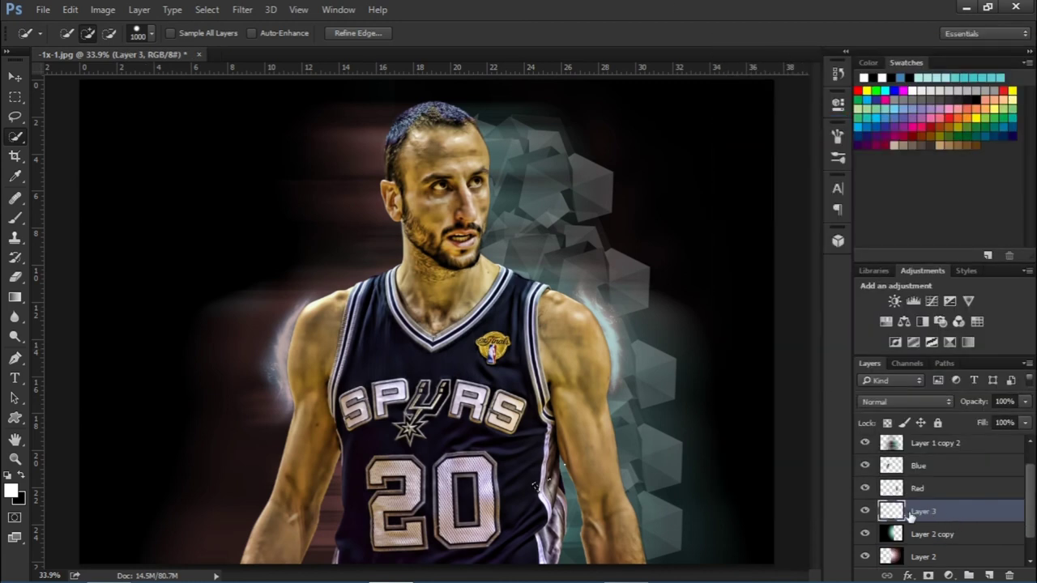
Scale the polygons on Layer 3 to about 84% width and 97% height, and shift them slightly up and outward.
key("ctrl+t")
left_click_drag(683, 110, 638, 124)
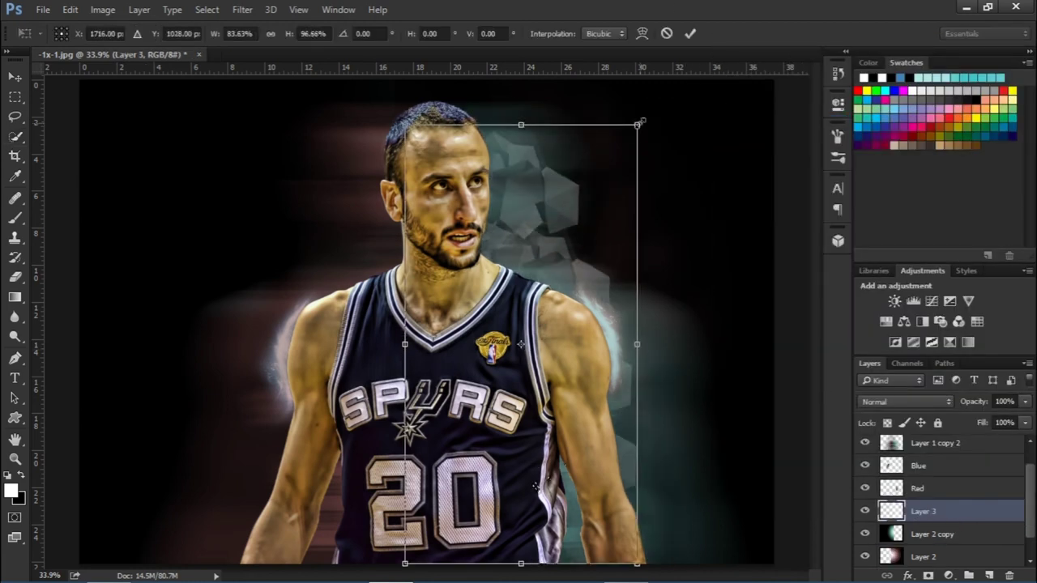
left_click_drag(592, 276, 605, 263)
left_click(690, 33)
Fade the upper polygons beside the player's head on Layer 3 with a soft 400 px eraser at 83% opacity.
key("e")
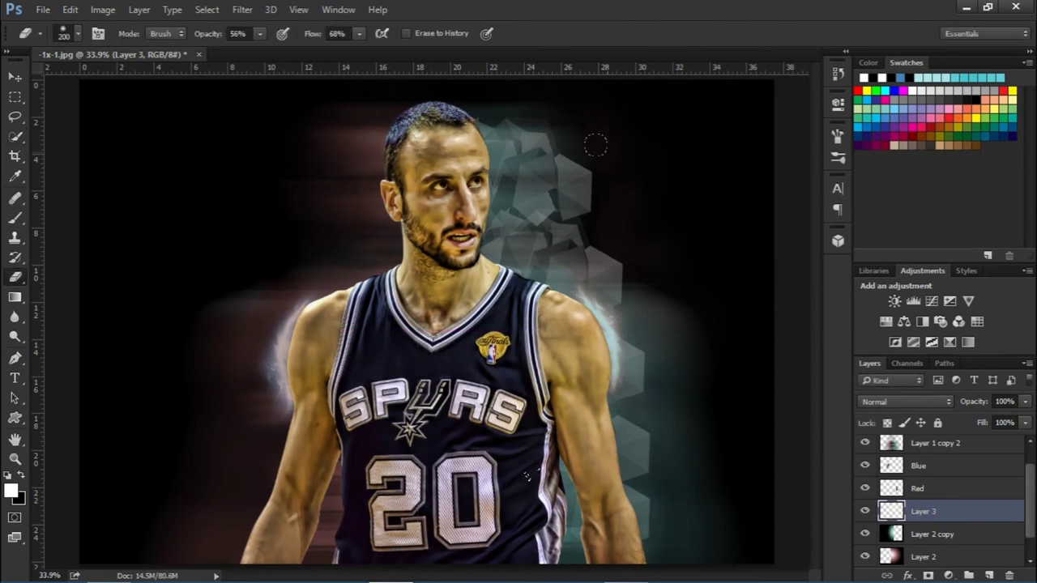
left_click_drag(570, 172, 578, 227)
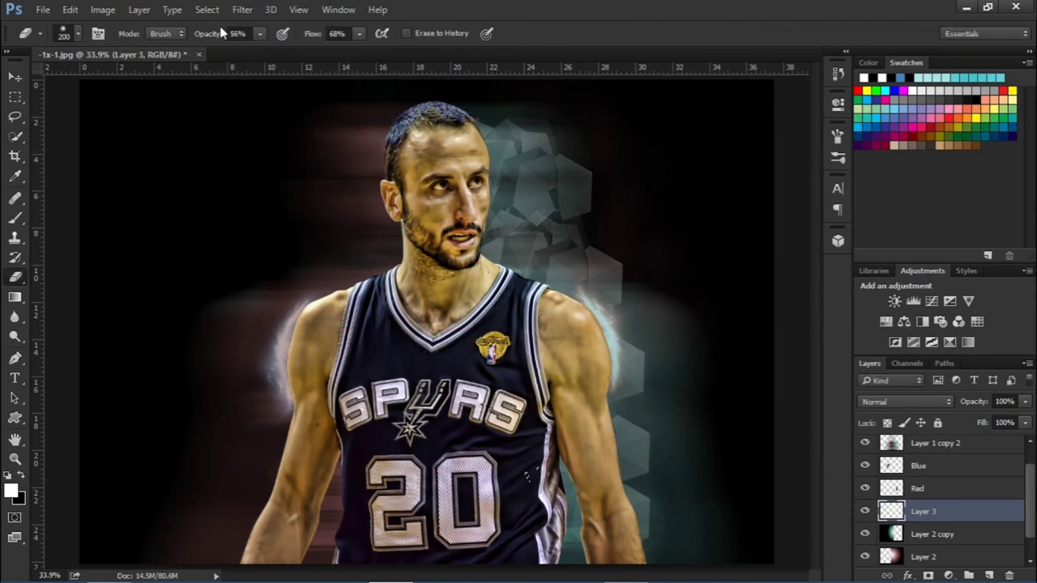
left_click(78, 34)
left_click_drag(132, 119, 87, 120)
left_click(531, 35)
left_click_drag(535, 123, 545, 136)
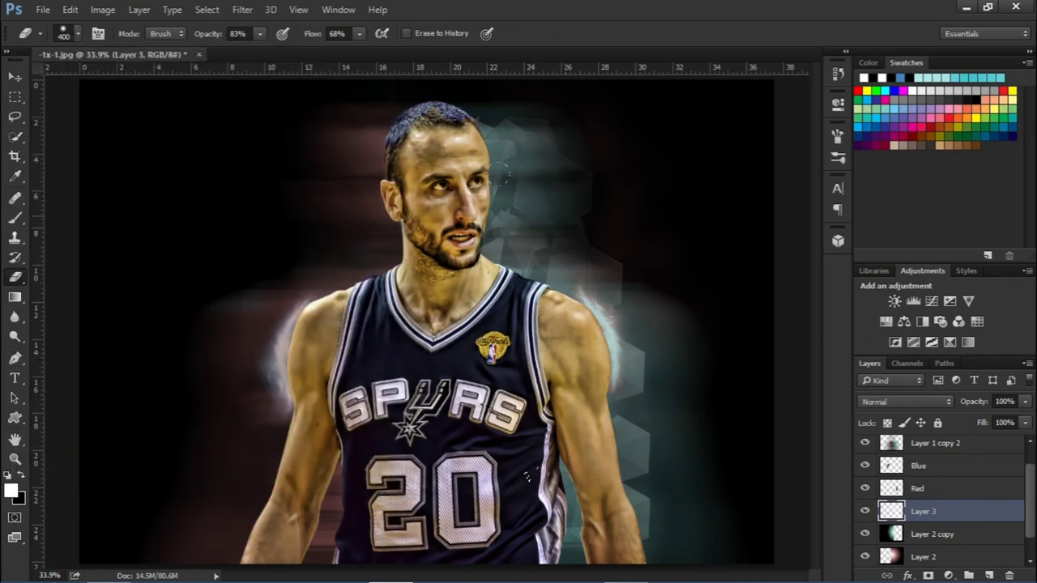
Stretch Layer 3 slightly outward and erase more of the polygons between the player's shoulder and head.
key("ctrl+t")
left_click_drag(649, 331, 659, 330)
key("Return")
left_click_drag(590, 253, 536, 169)
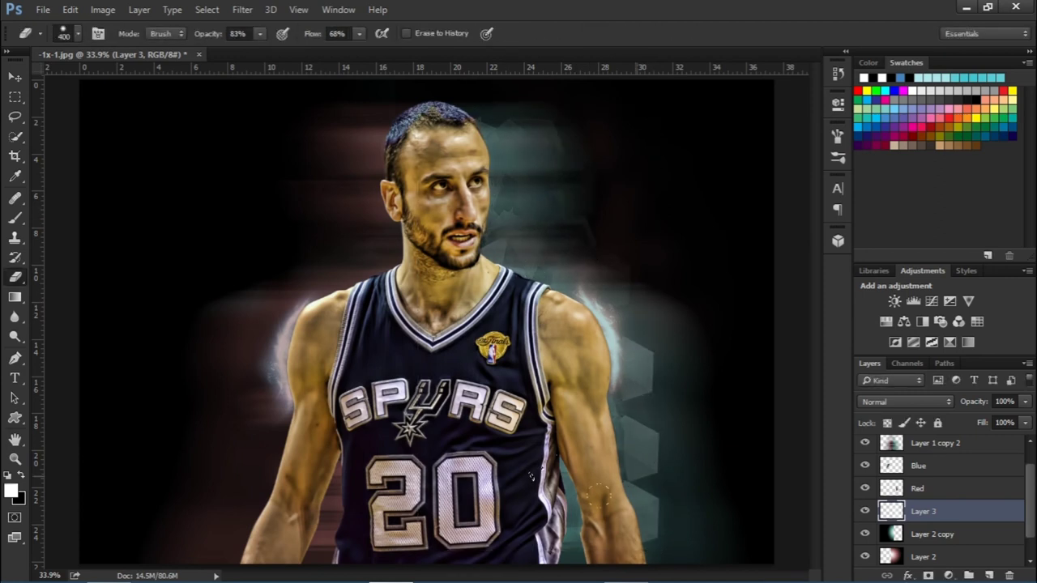
Add an empty layer above Layer 3 and choose another brush preset for it.
left_click(989, 575)
key("b")
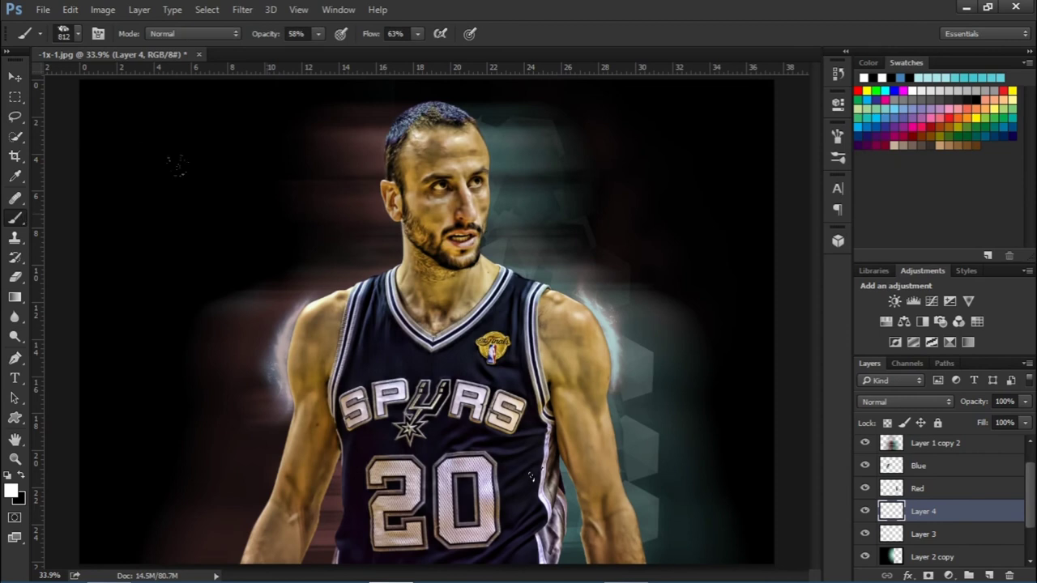
left_click(837, 138)
mouse_move(761, 301)
left_mouse_down()
mouse_move(761, 309)
mouse_move(762, 281)
mouse_move(782, 279)
left_mouse_up()
left_click(838, 137)
Add Layer 5 above Layer 4 and set up a 735 px brush at 100% opacity and 100% flow.
left_click(866, 511)
left_click(866, 511)
left_click(867, 534)
left_click(866, 535)
left_click(957, 491)
left_click(945, 514)
left_click(838, 156)
left_click(837, 154)
right_click(21, 220)
left_click(21, 220)
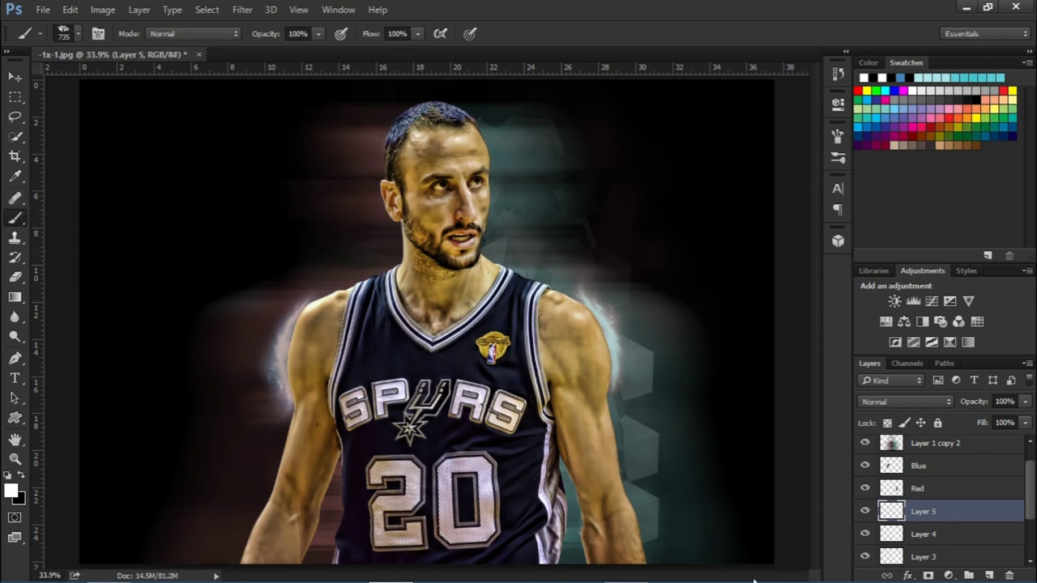
key("ctrl+t")
left_click_drag(439, 183, 283, 215)
left_click_drag(274, 228, 124, 433)
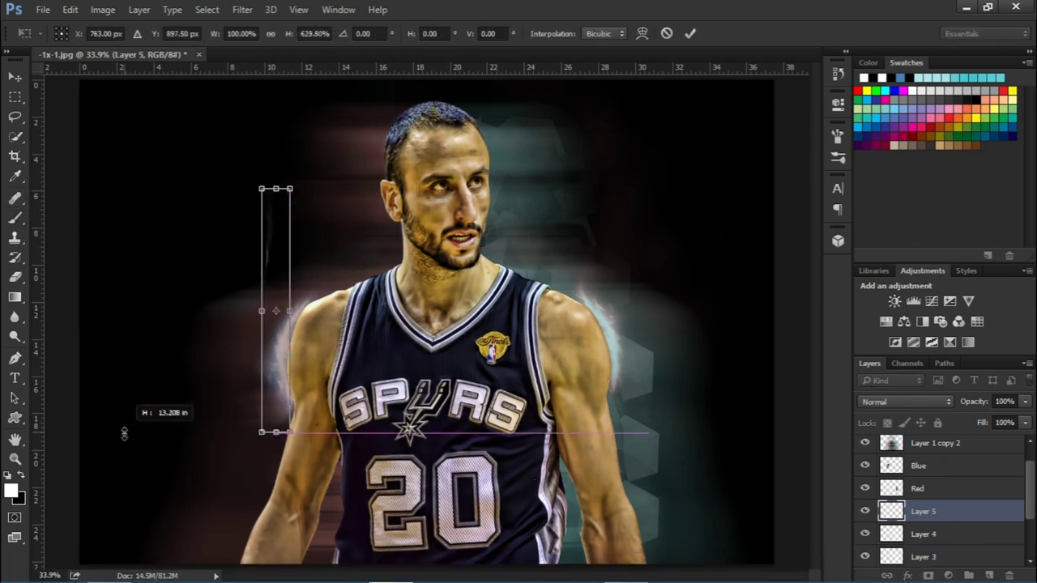
left_click(666, 35)
key("ctrl+t")
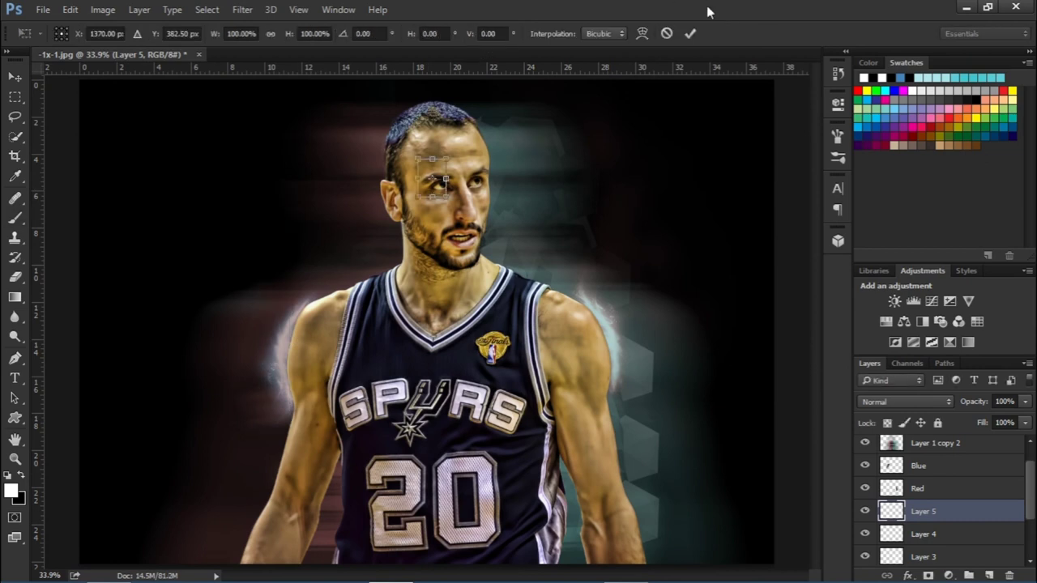
key("Return")
Delete Layer 5 and merge Layer 4 down into Layer 3.
right_click(931, 511)
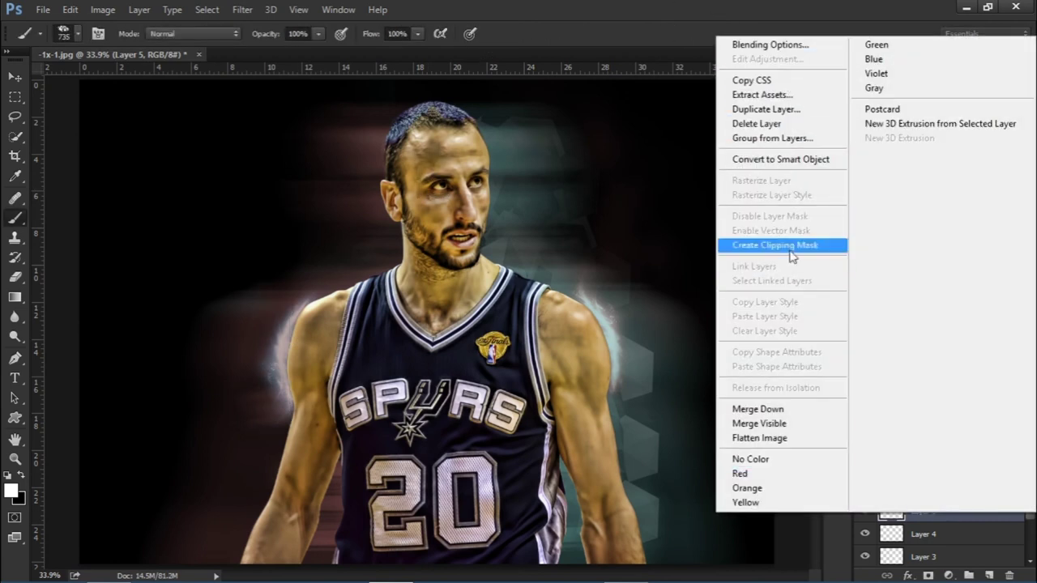
left_click(871, 4)
key("Delete")
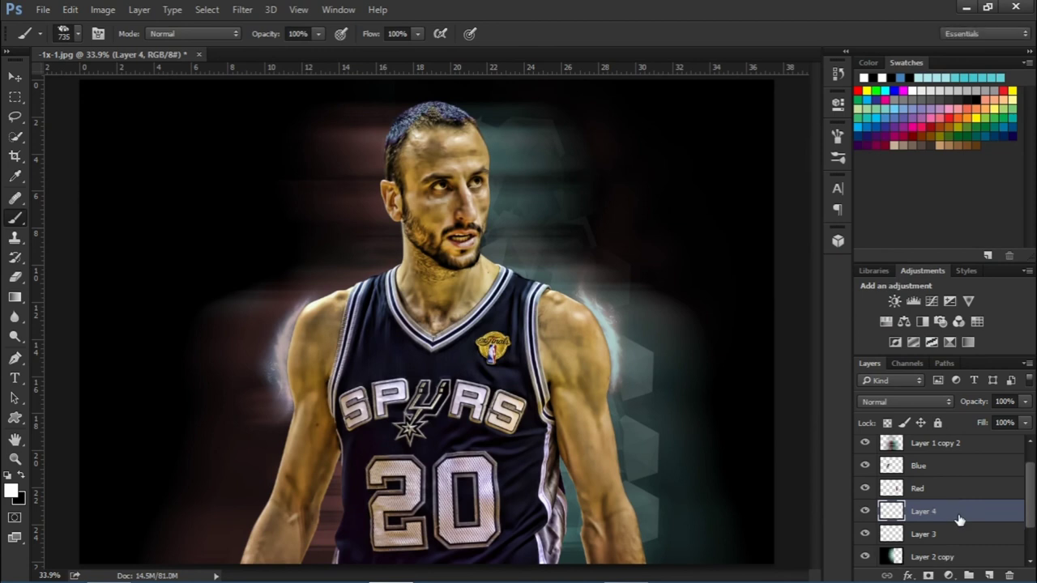
key("ctrl+e")
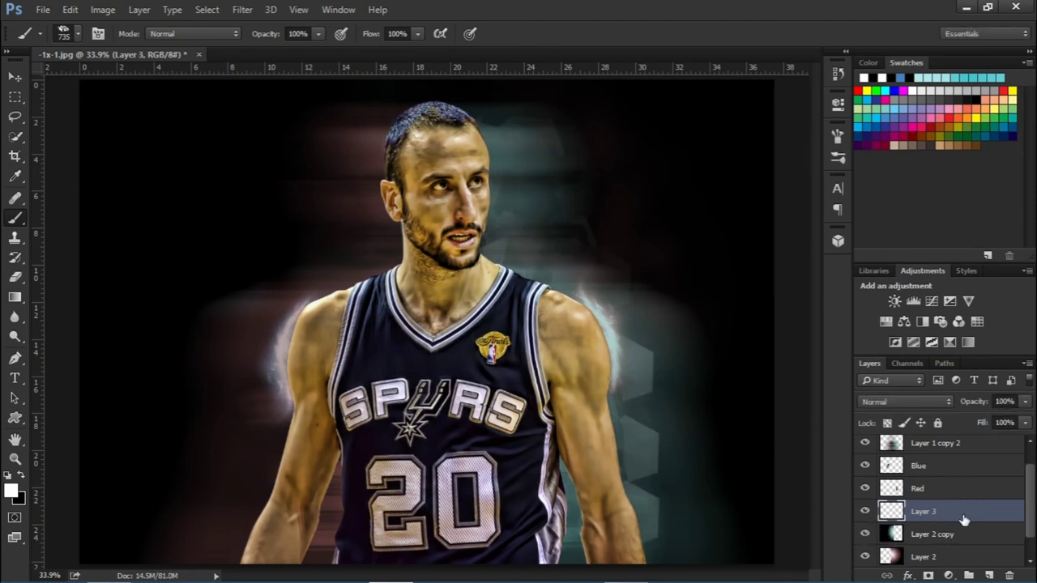
Duplicate Layer 3, mirror the copy horizontally at about 93% width, and place it on the player's red side.
key("ctrl+j")
key("ctrl+t")
left_click_drag(657, 332, 195, 287)
left_click_drag(308, 322, 350, 331)
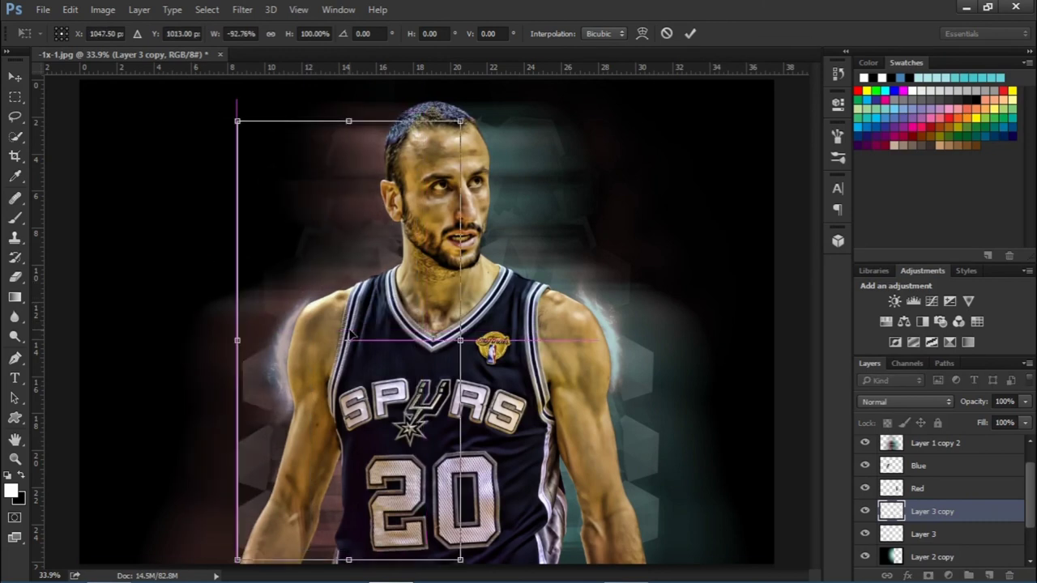
left_click(690, 33)
left_click(14, 276)
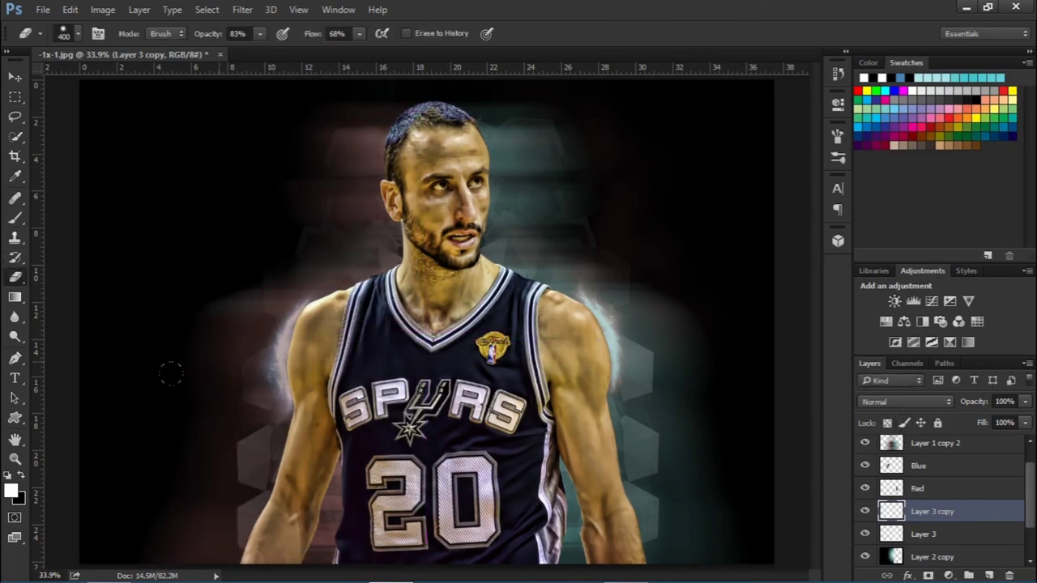
Set the blending mode of the mirrored polygon layer, Layer 3 copy, to Linear Dodge (Add).
left_click(905, 402)
left_click(901, 198)
key("Down")
key("Down")
key("Down")
key("Down")
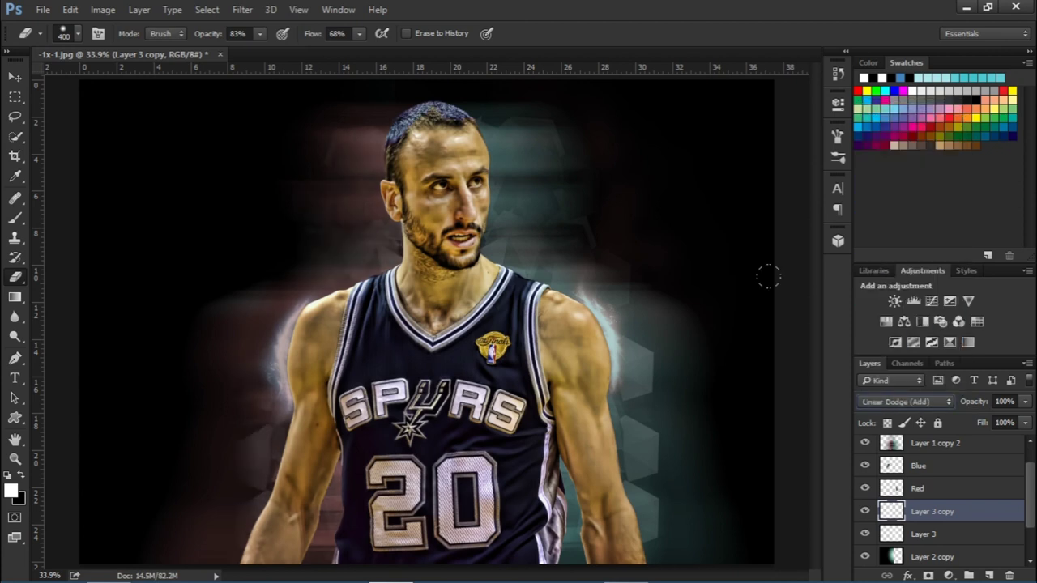
Set Layer 3's blending mode to Color Dodge and fade its polygons beside the player's arm with the 400 px eraser.
left_click(951, 535)
left_click(905, 401)
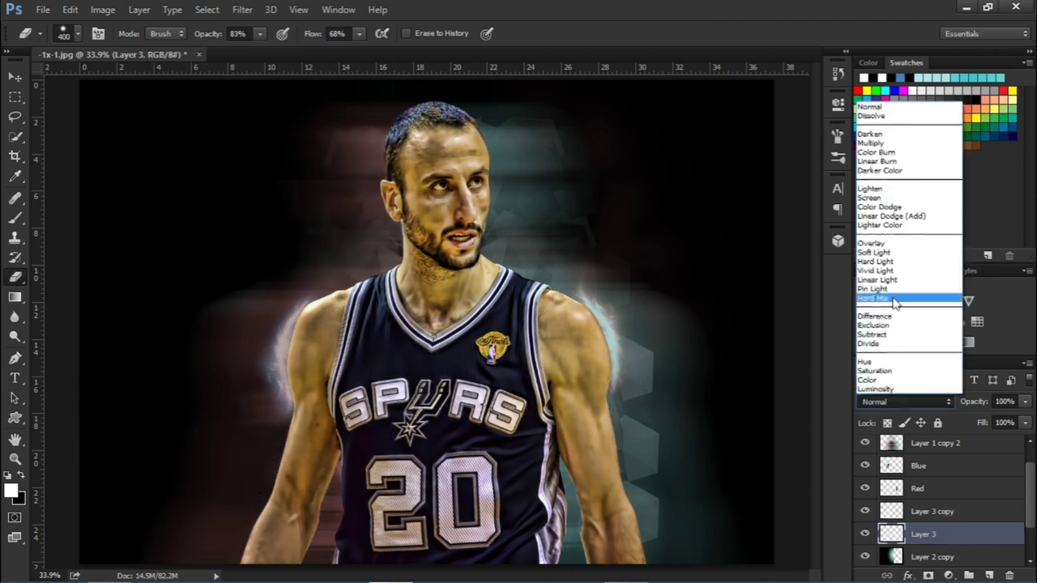
left_click(892, 152)
key("Down")
key("Down")
key("Down")
key("Down")
key("Down")
key("Down")
key("Up")
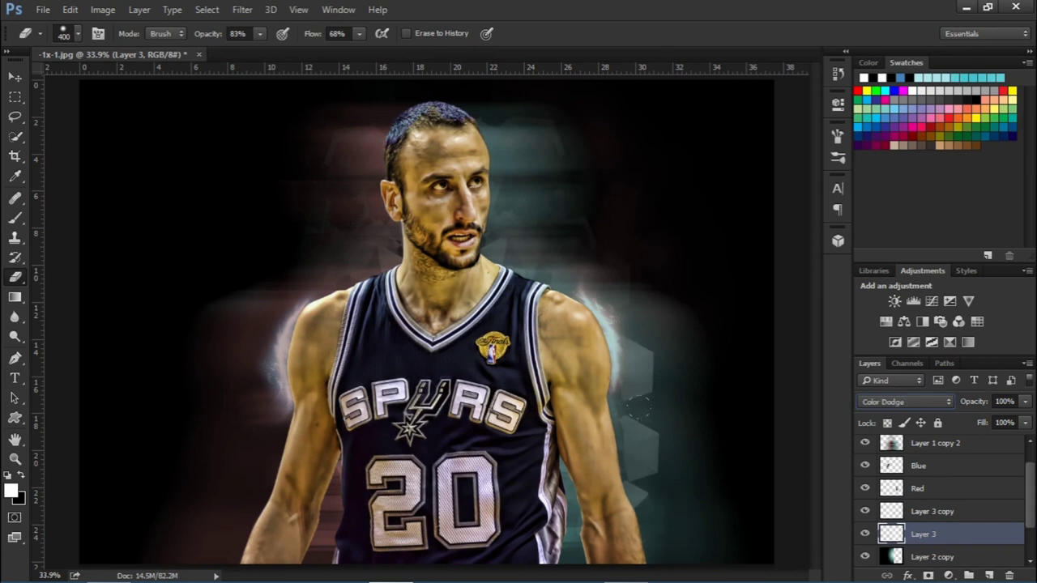
left_click_drag(639, 406, 643, 476)
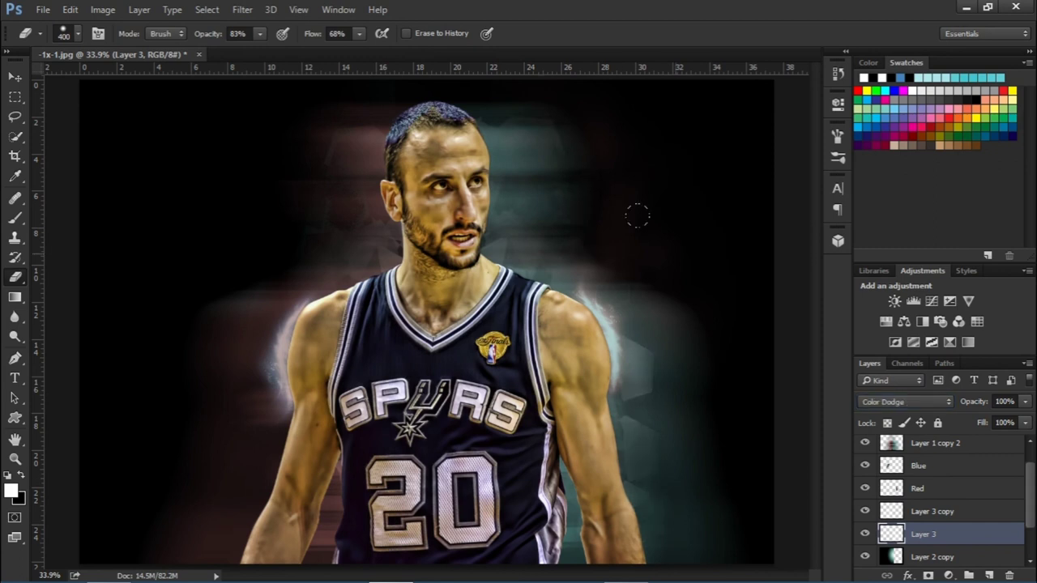
Crop the canvas to a 1:1 square centred on the player, deleting the cropped pixels.
left_click(16, 158)
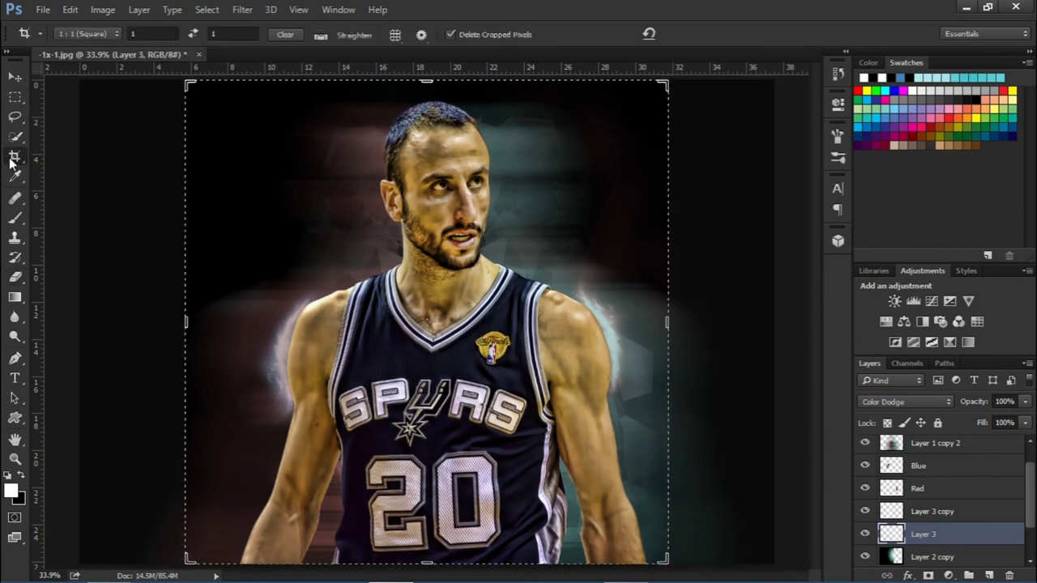
left_click(300, 112)
left_click(702, 34)
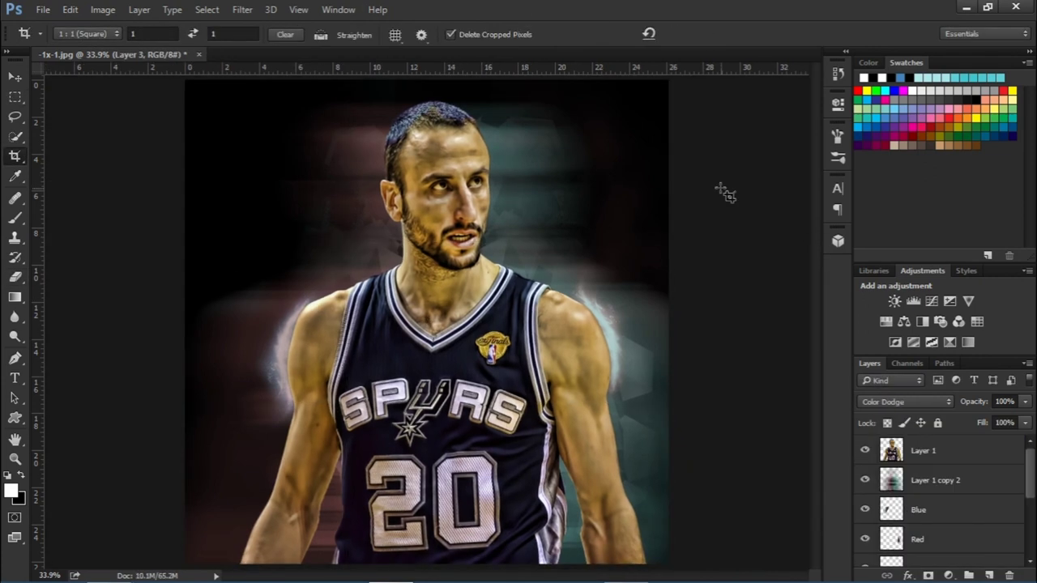
Place the white Spurs Graffix watermark, scale it down, and position it beside the player's arm on the red side.
left_click(109, 570)
left_click(343, 209)
double_click(531, 235)
scroll(523, 243, "down", 5)
left_click_drag(514, 440, 272, 187)
left_click_drag(337, 256, 274, 500)
left_click(534, 34)
Move the WaterMark(W) layer directly beneath Layer 3 and set it to Screen blending at 63% opacity.
scroll(940, 502, "down", 5)
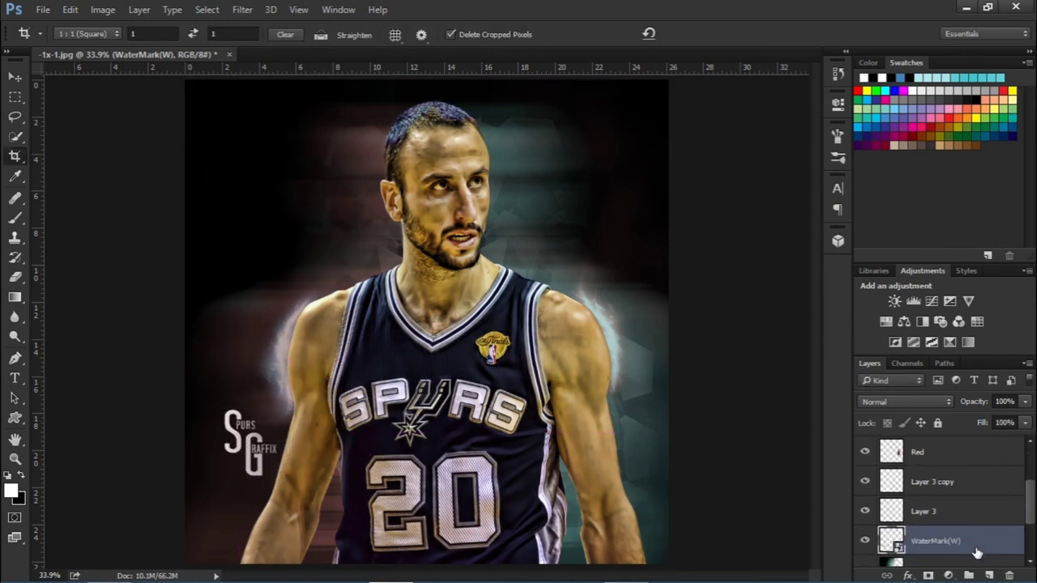
left_click_drag(1032, 542, 1033, 548)
mouse_move(964, 465)
left_mouse_down()
mouse_move(968, 534)
mouse_move(963, 462)
left_mouse_up()
left_click(933, 402)
left_click(878, 243)
left_click_drag(969, 404, 998, 404)
left_click(925, 402)
left_click(875, 189)
key("6")
key("3")
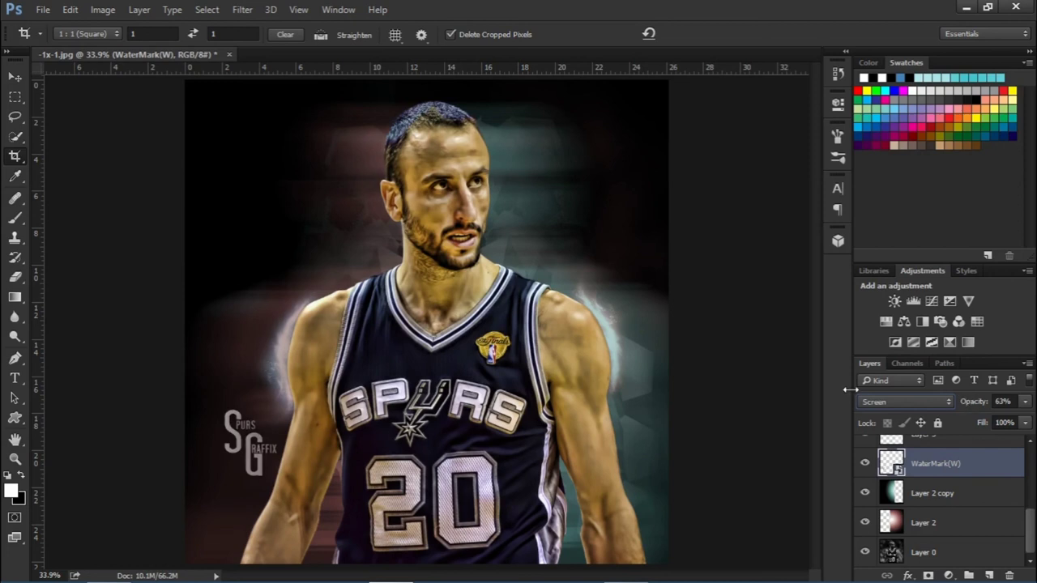